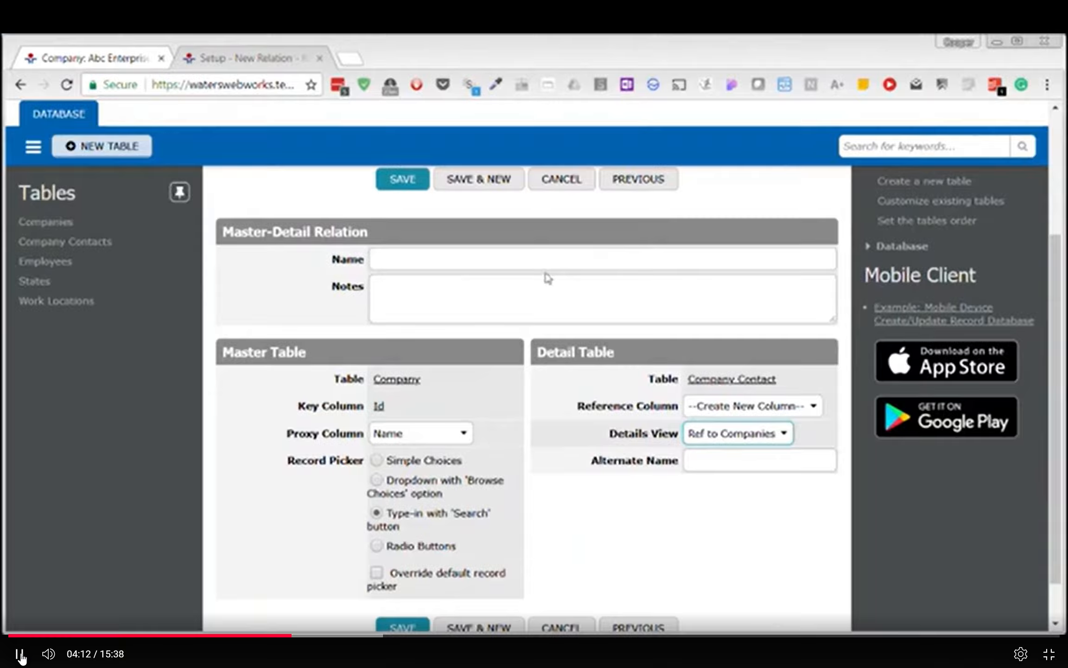
Step: Set the detail table's alternate name to Employees, save the Company Contact to Company relation, and return to the Company Contact columns
{"action": "left_click", "coordinate": [709, 460]}
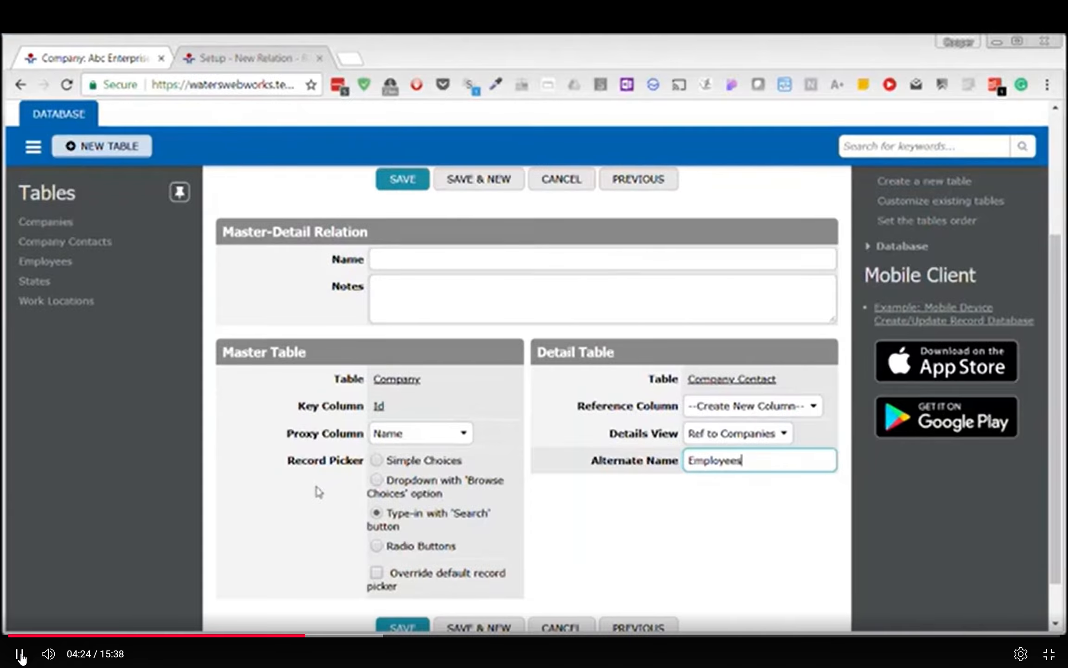
{"action": "left_click", "coordinate": [400, 182]}
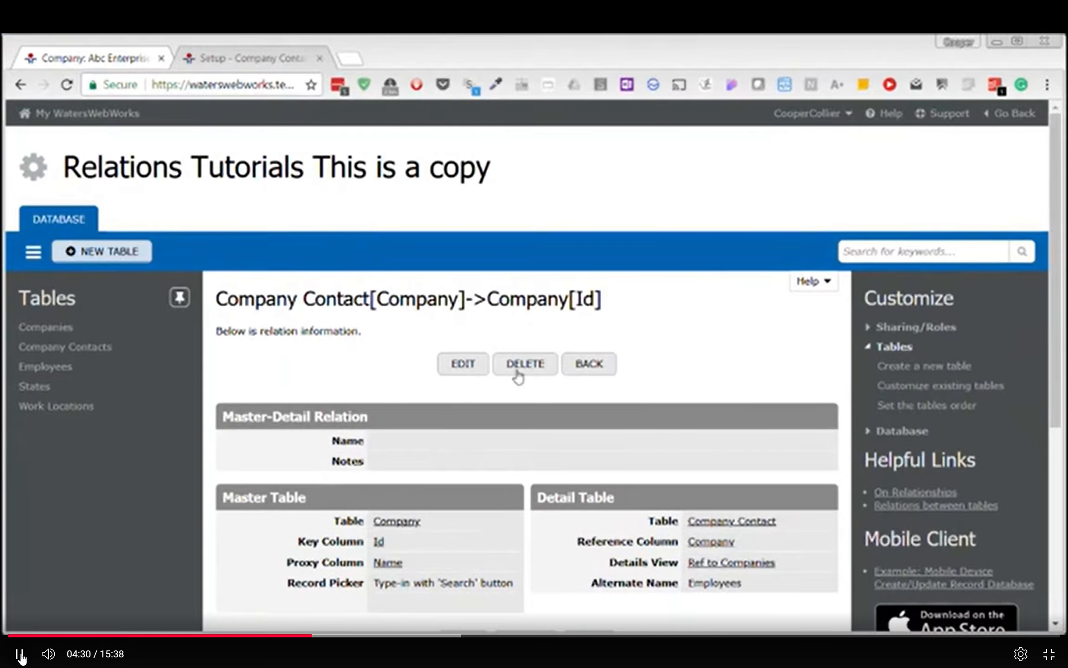
{"action": "left_click", "coordinate": [595, 370]}
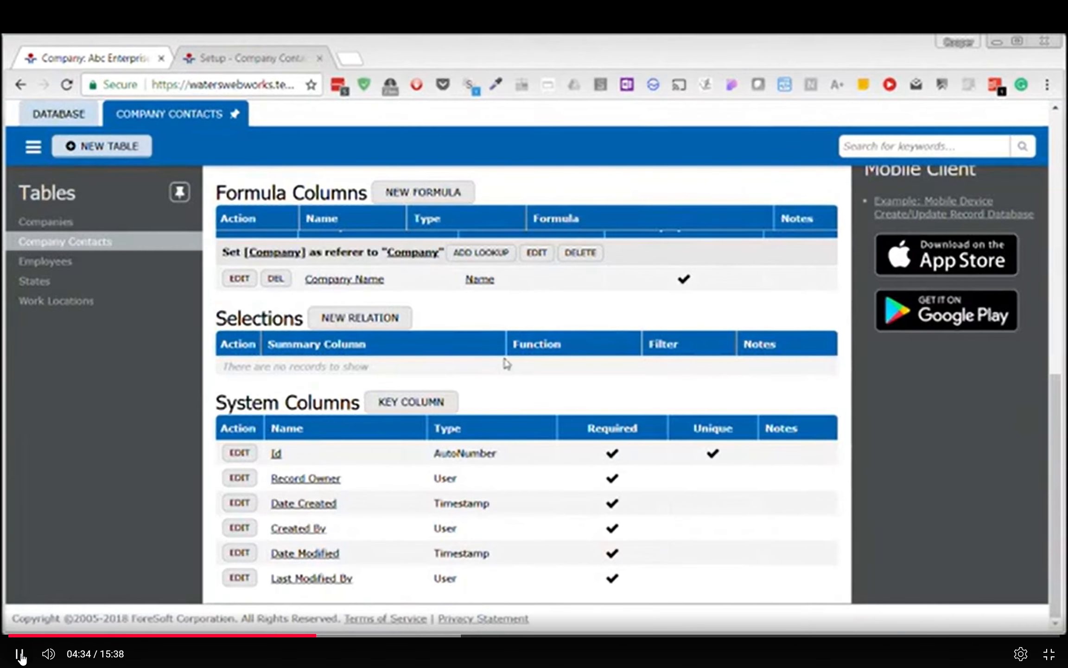
Step: Review the new relation under References in Company Contacts and under Selections in the Companies table's column setup
{"action": "scroll", "coordinate": [507, 364], "scroll_direction": "up", "scroll_amount": 3}
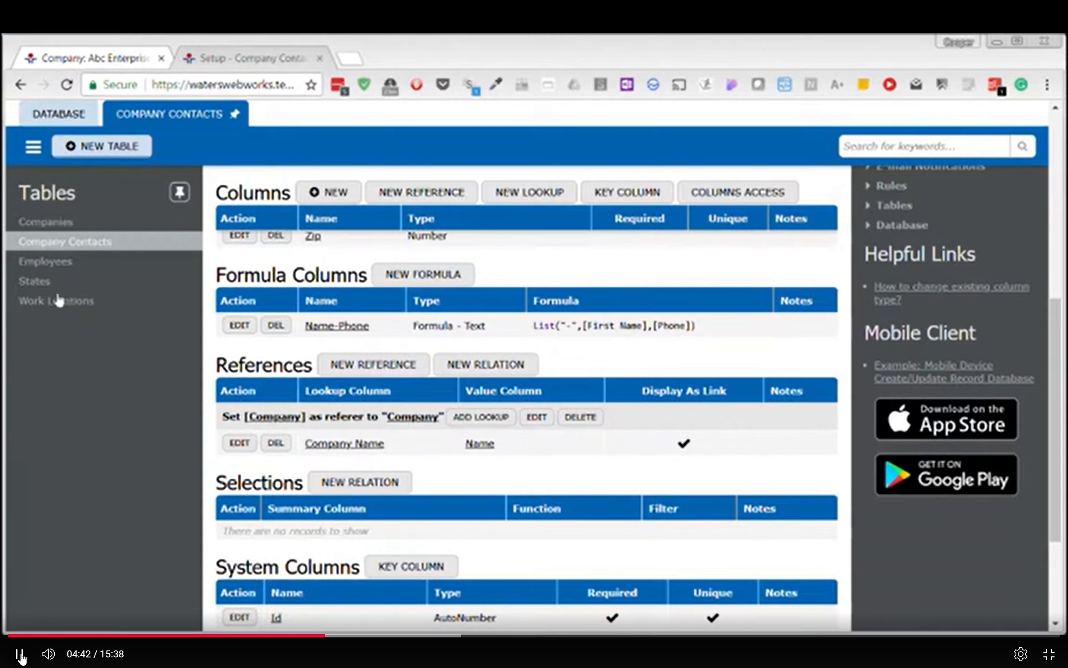
{"action": "left_click", "coordinate": [45, 223]}
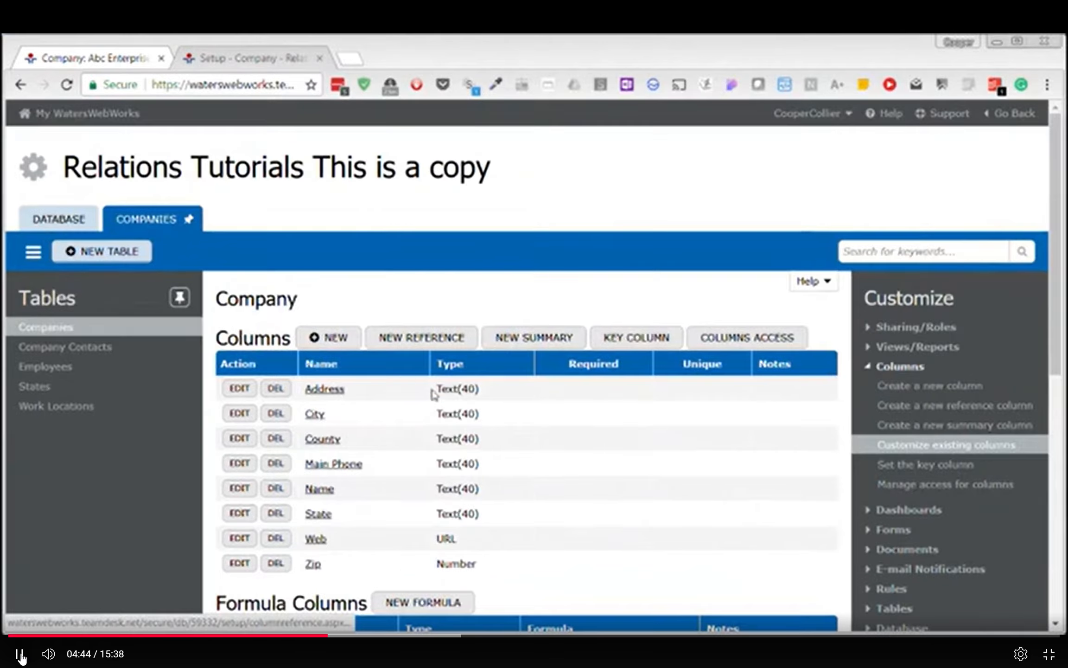
{"action": "scroll", "coordinate": [436, 400], "scroll_direction": "down", "scroll_amount": 3}
{"action": "scroll", "coordinate": [436, 400], "scroll_direction": "down", "scroll_amount": 2}
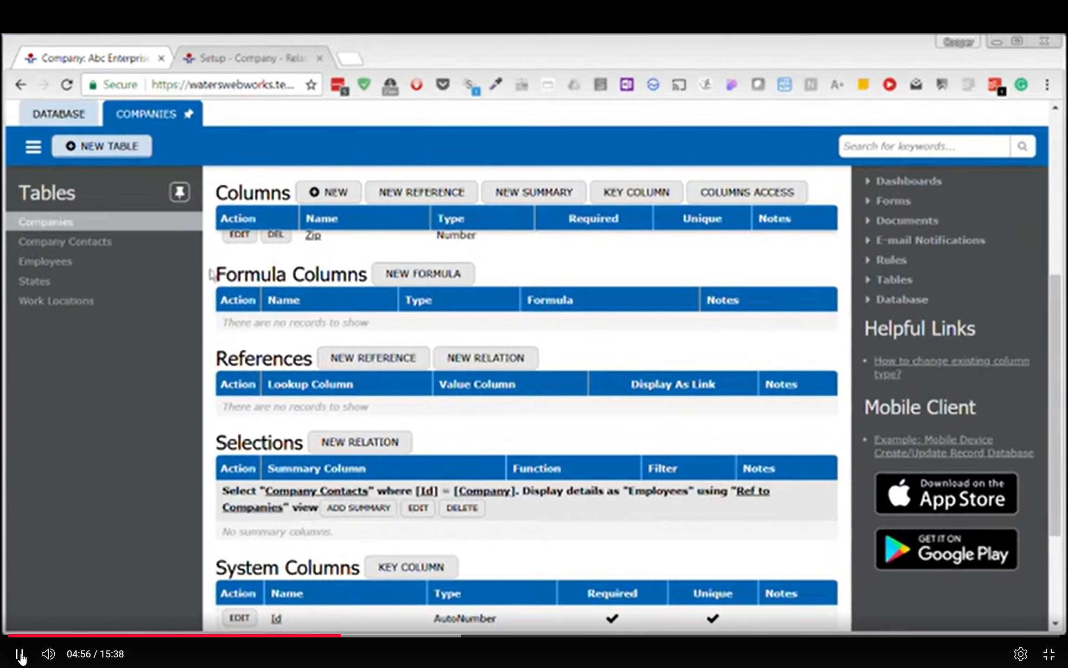
{"action": "scroll", "coordinate": [211, 275], "scroll_direction": "up", "scroll_amount": 2}
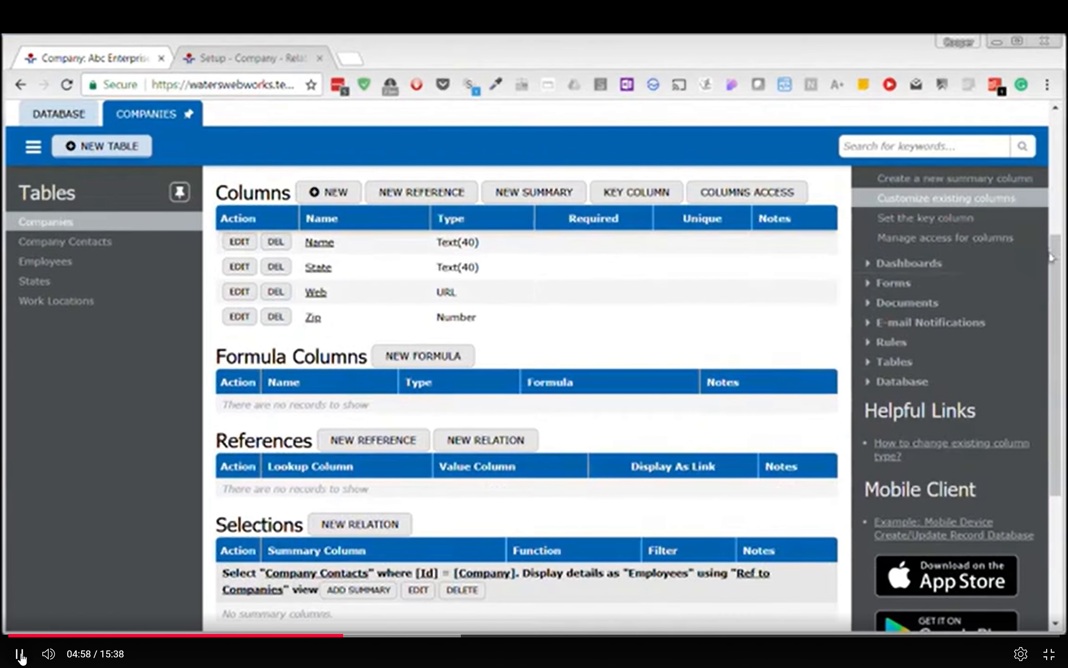
{"action": "left_click_drag", "start_coordinate": [1055, 240], "coordinate": [1055, 118]}
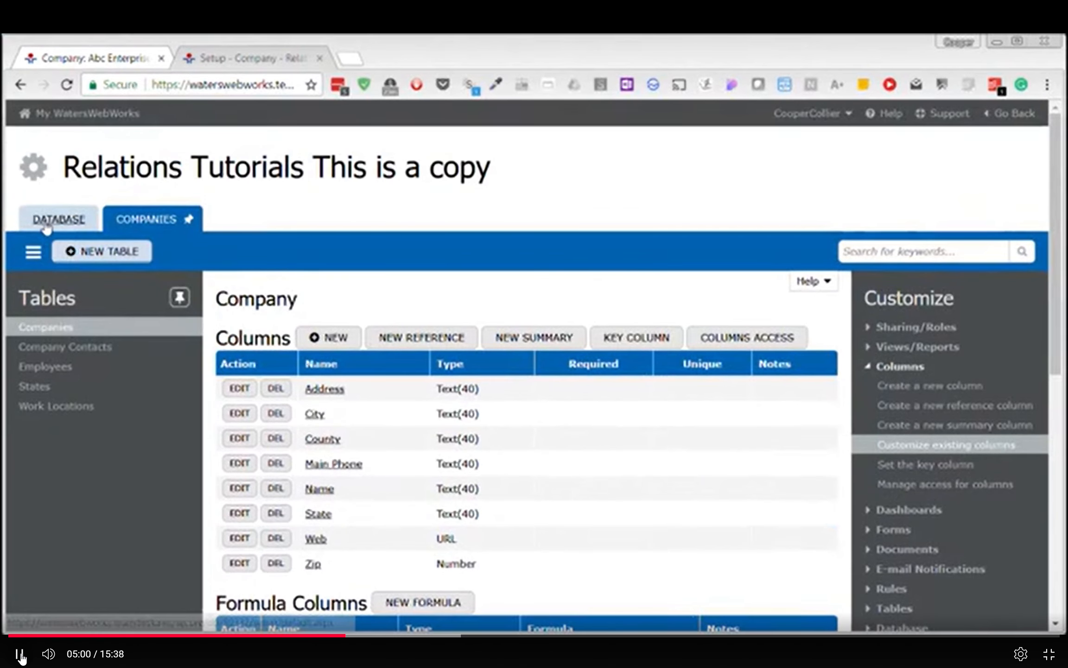
Step: Open the Relations Tutorials database from the My WatersWebWorks database list in a separate browser tab
{"action": "right_click", "coordinate": [58, 119]}
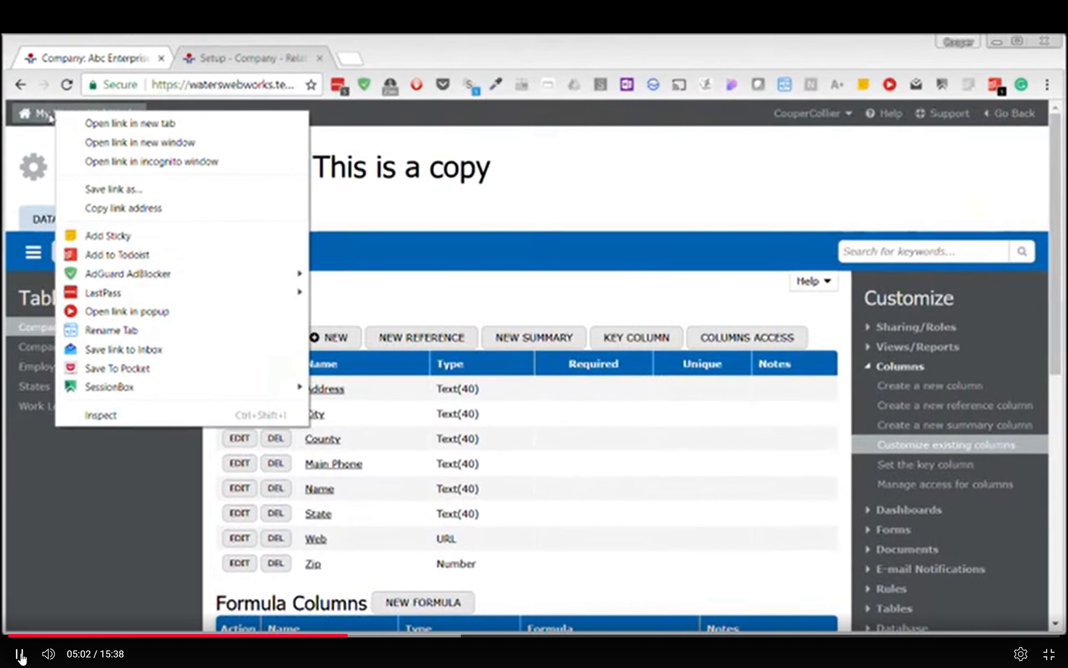
{"action": "left_click", "coordinate": [92, 122]}
{"action": "left_click", "coordinate": [368, 58]}
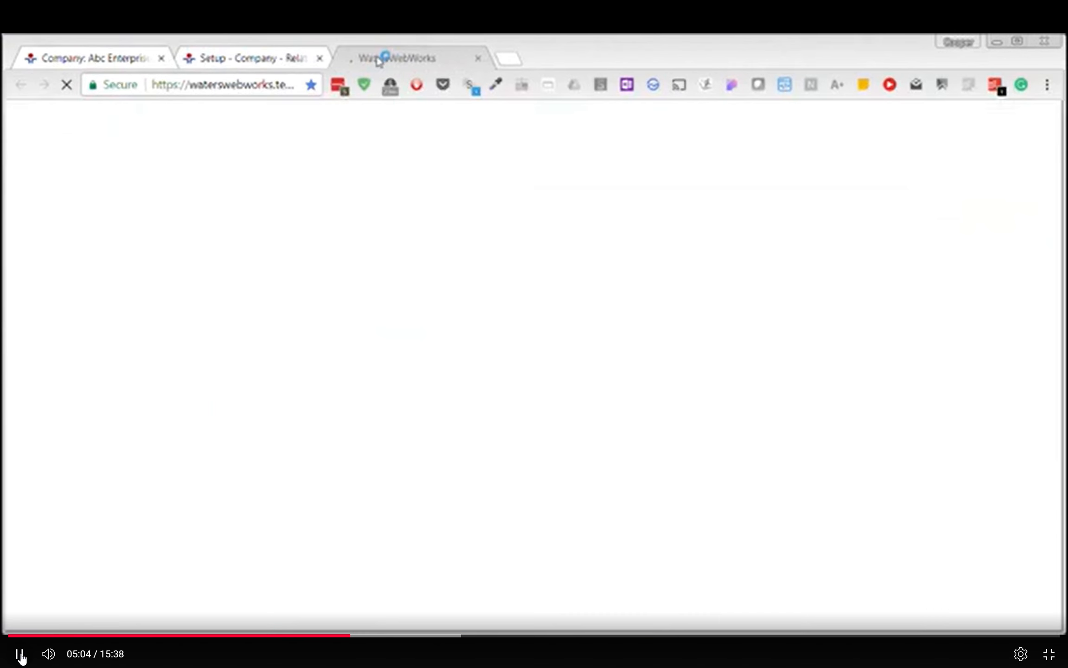
{"action": "scroll", "coordinate": [218, 438], "scroll_direction": "down", "scroll_amount": 2}
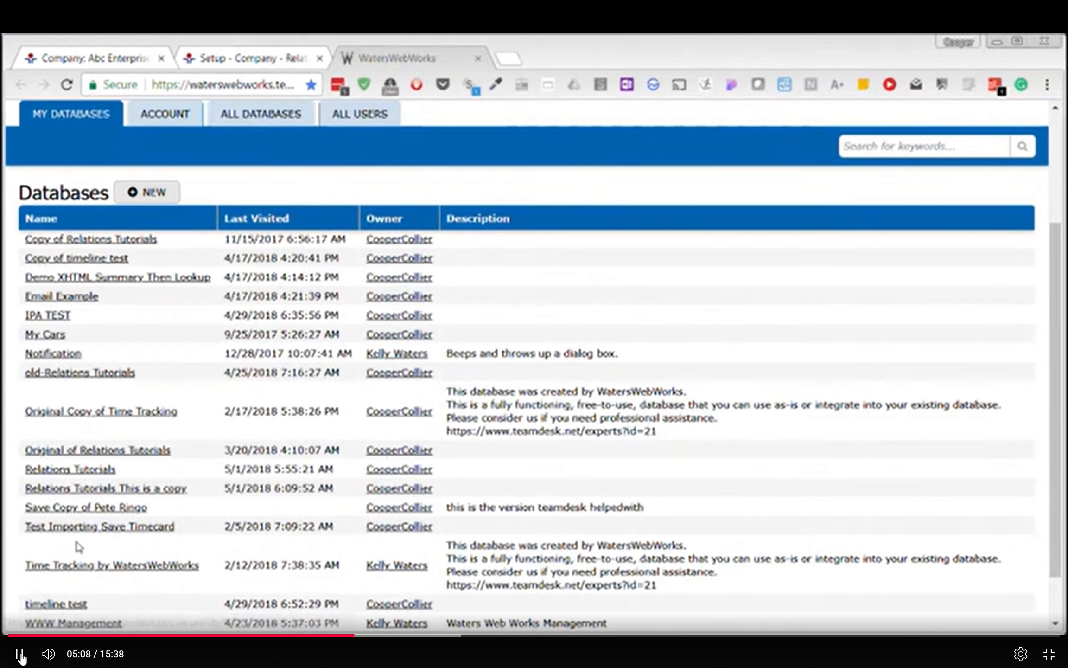
{"action": "left_click", "coordinate": [77, 472]}
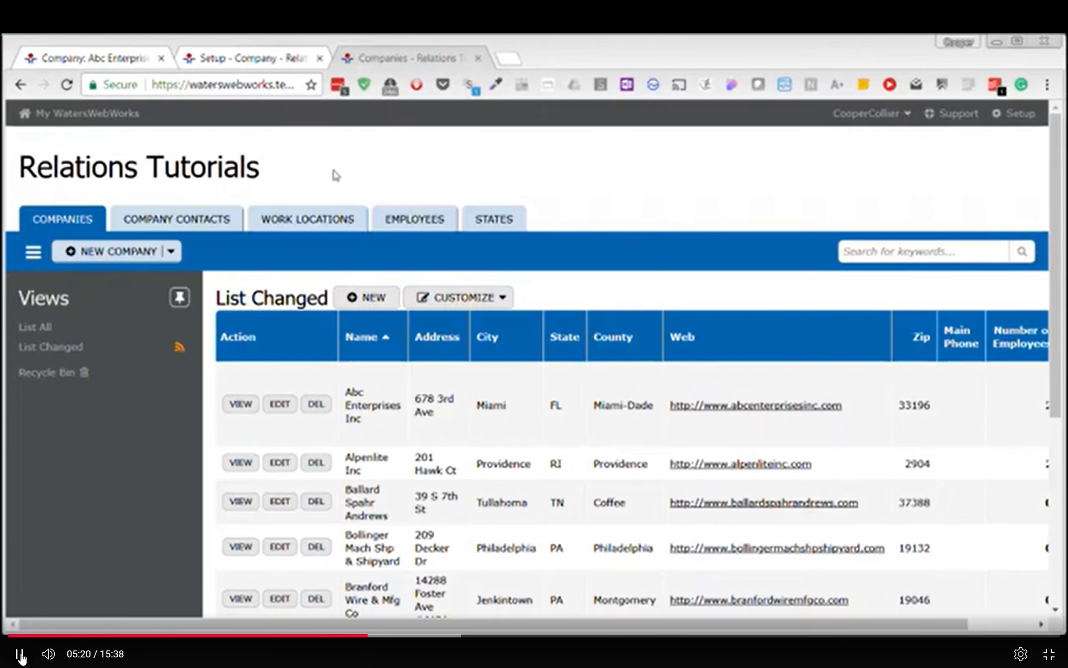
Step: Open the Relations Tutorials setup in another browser tab and display the existing columns of its Companies table
{"action": "right_click", "coordinate": [997, 121]}
{"action": "key", "text": "Escape"}
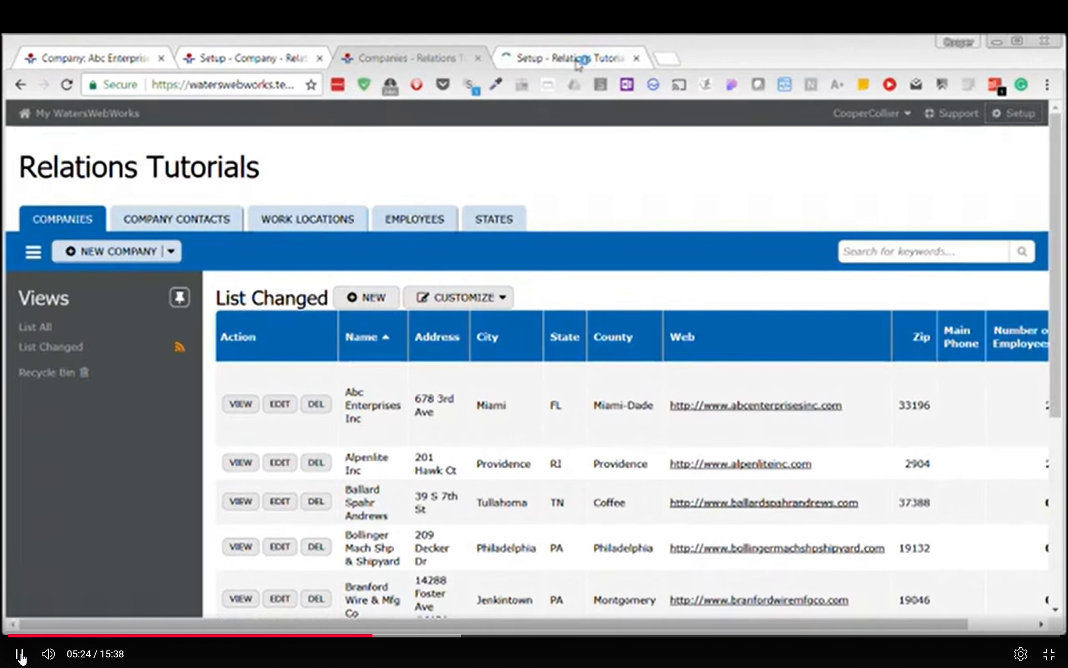
{"action": "left_click", "coordinate": [578, 60]}
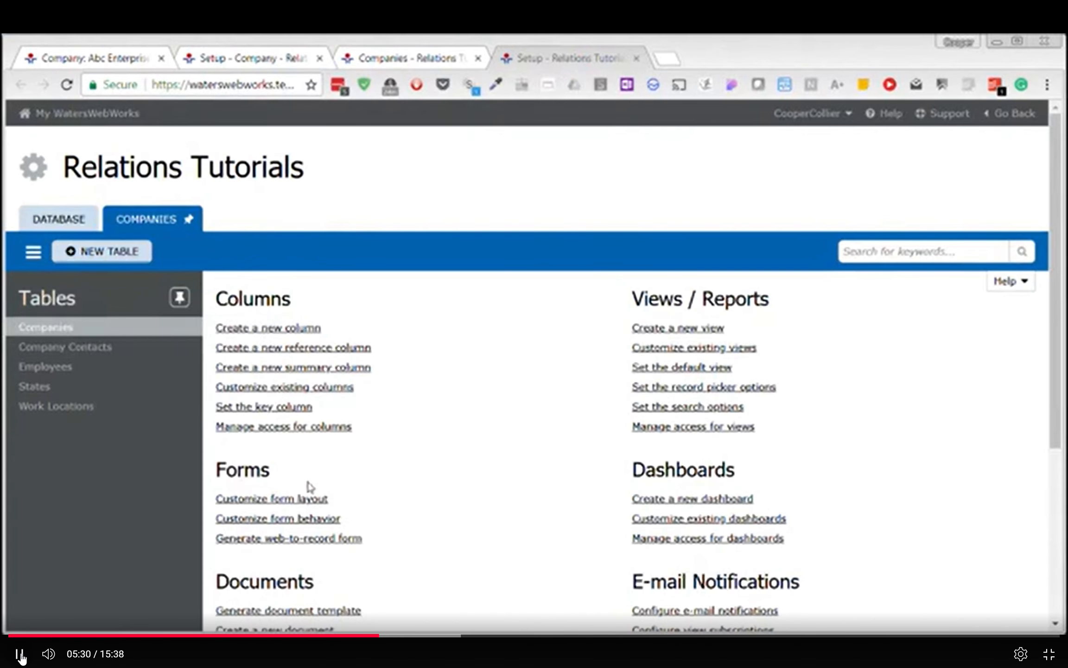
{"action": "left_click", "coordinate": [310, 388]}
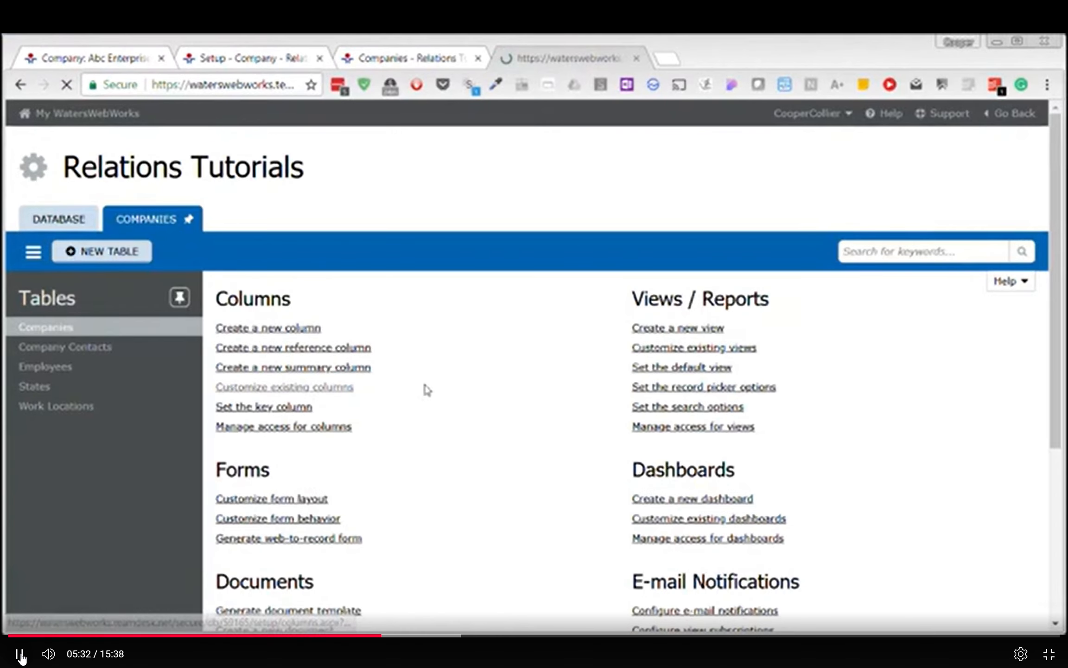
{"action": "scroll", "coordinate": [413, 355], "scroll_direction": "down", "scroll_amount": 8}
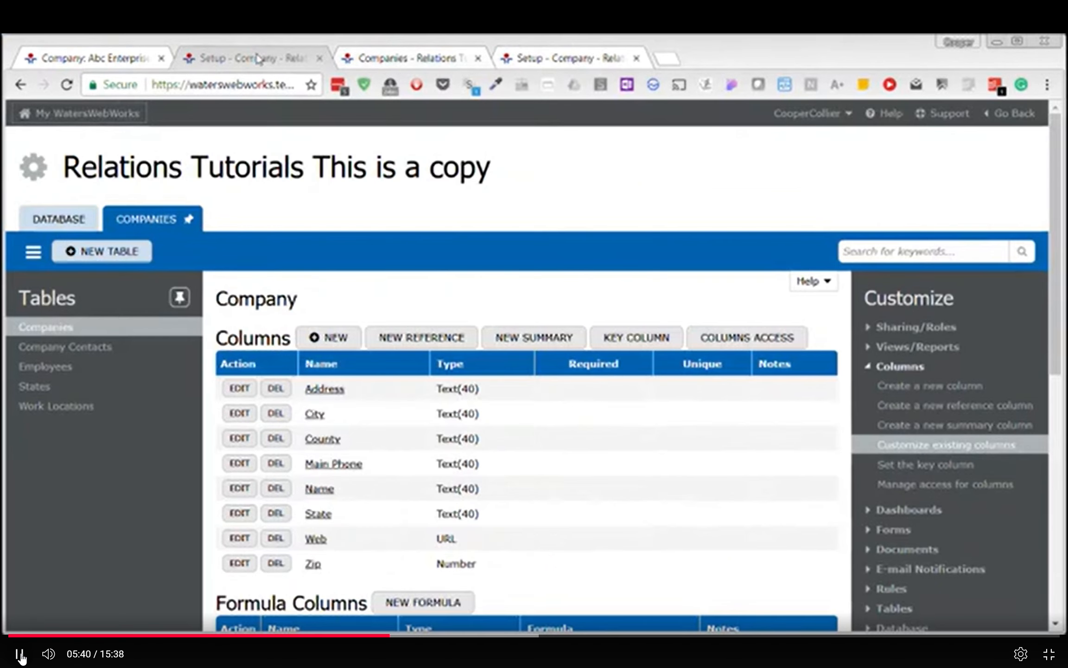
Step: Compare the Companies selections and Company Contacts references between the Relations Tutorials database and its copy
{"action": "left_click", "coordinate": [569, 58]}
{"action": "scroll", "coordinate": [317, 497], "scroll_direction": "down", "scroll_amount": 2}
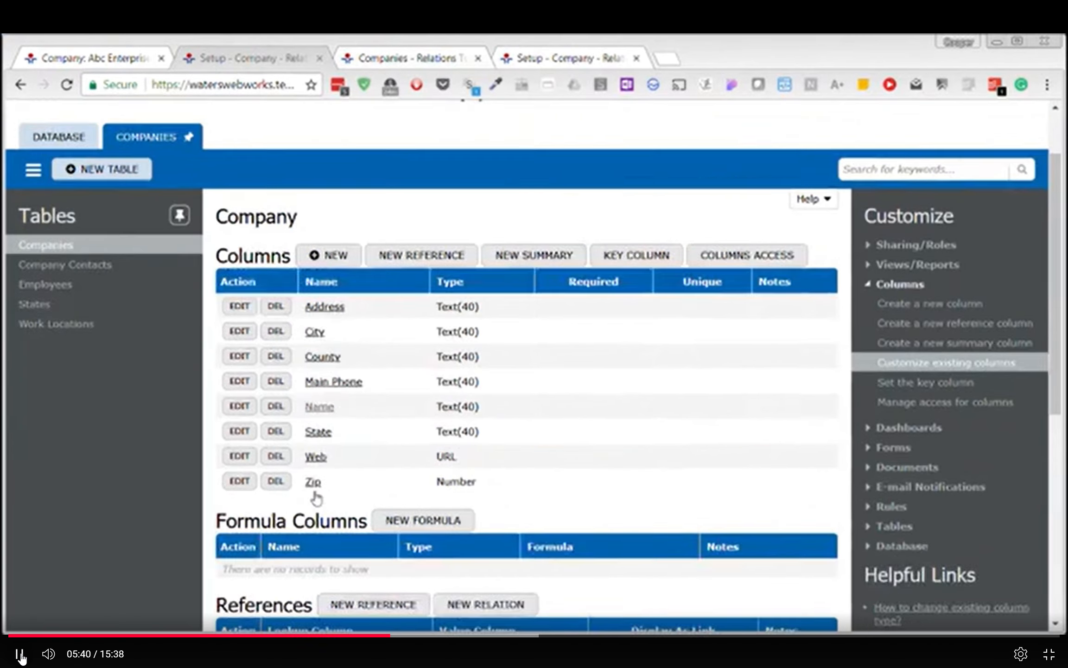
{"action": "scroll", "coordinate": [316, 497], "scroll_direction": "down", "scroll_amount": 8}
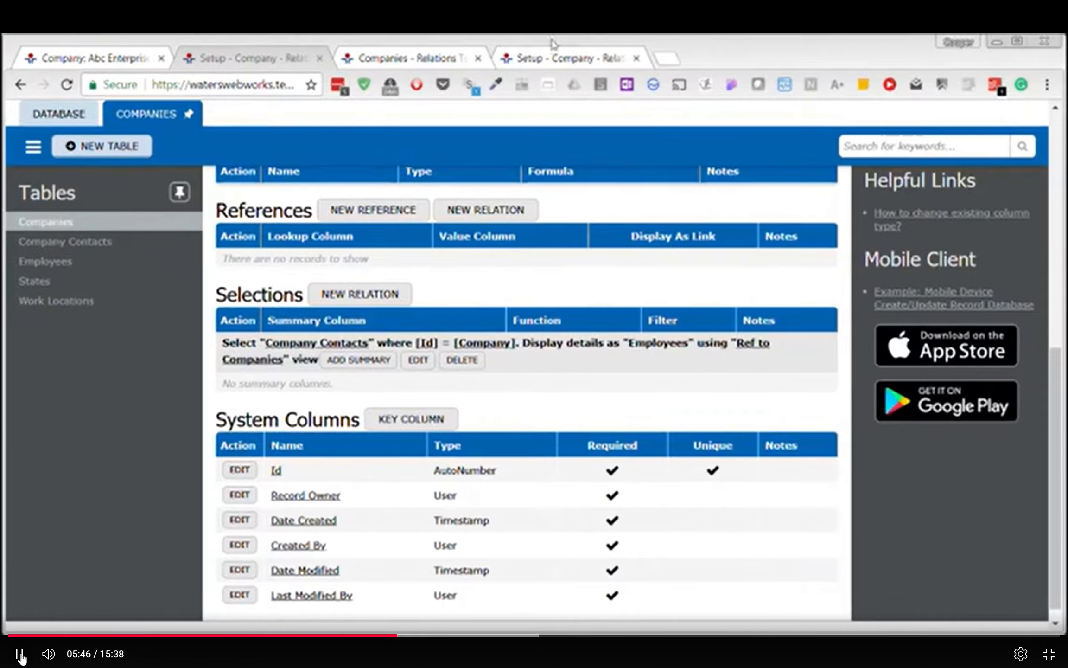
{"action": "left_click", "coordinate": [552, 60]}
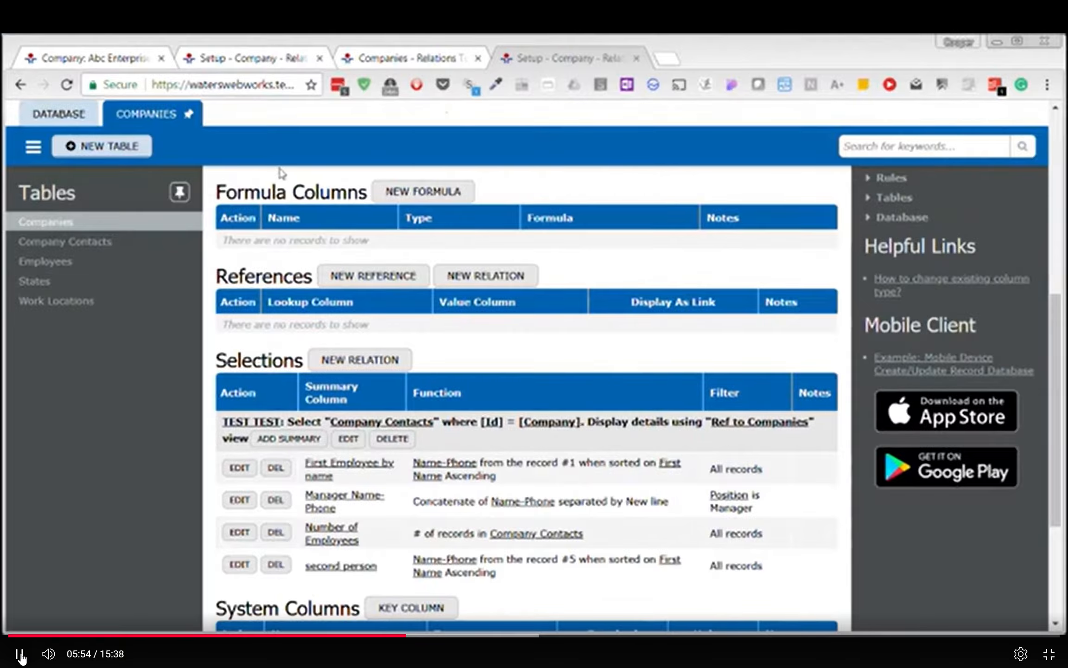
{"action": "left_click", "coordinate": [122, 247]}
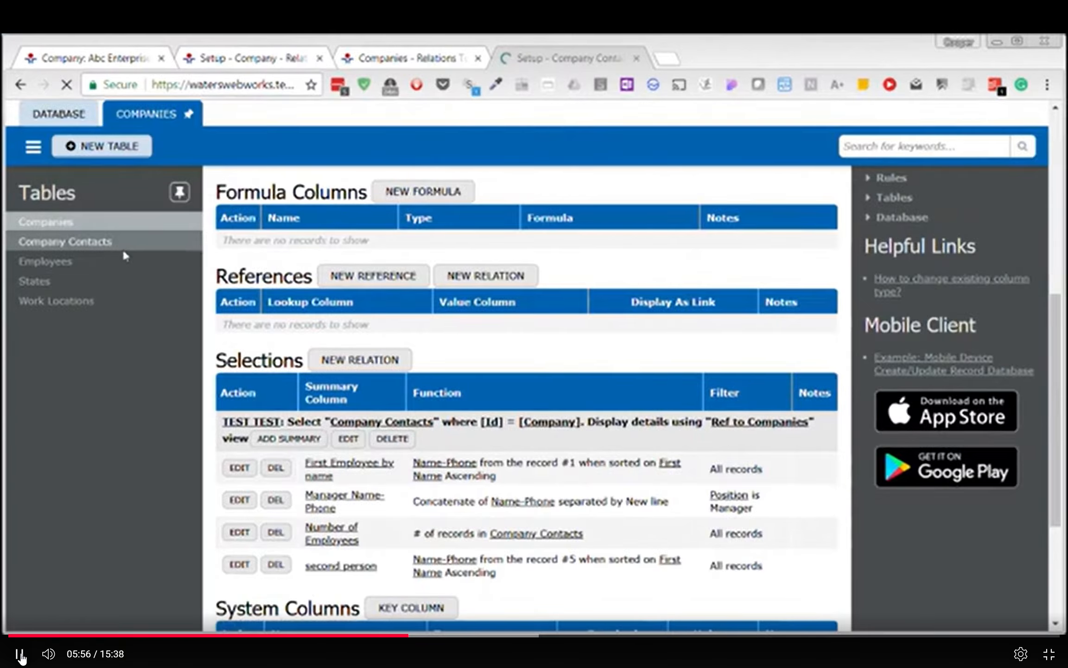
{"action": "scroll", "coordinate": [390, 487], "scroll_direction": "down", "scroll_amount": 7}
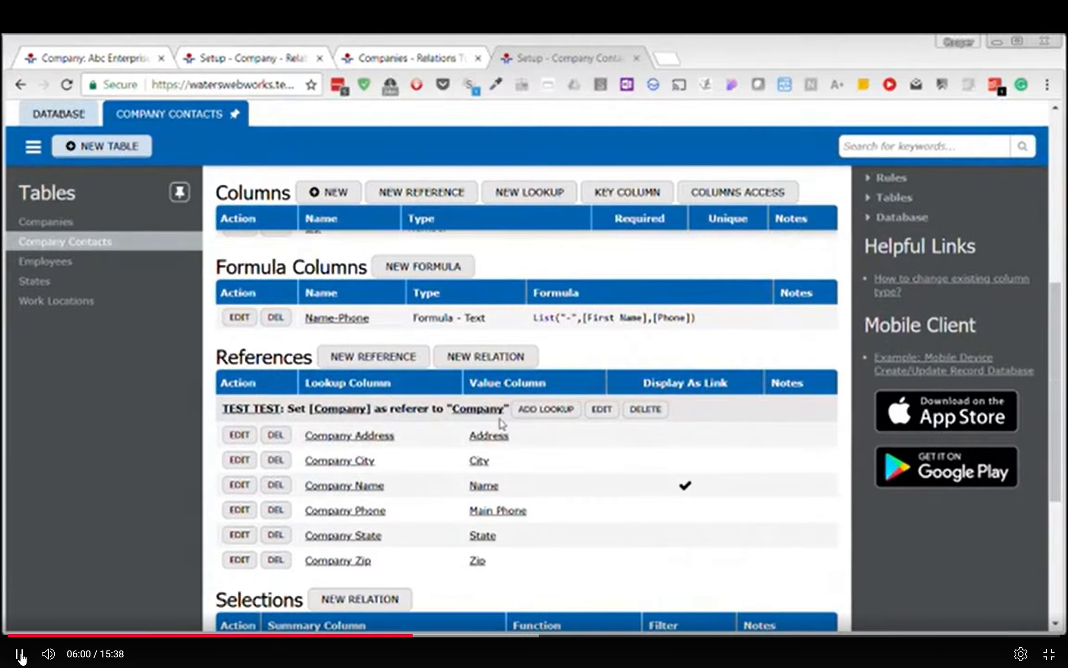
{"action": "left_click", "coordinate": [222, 58]}
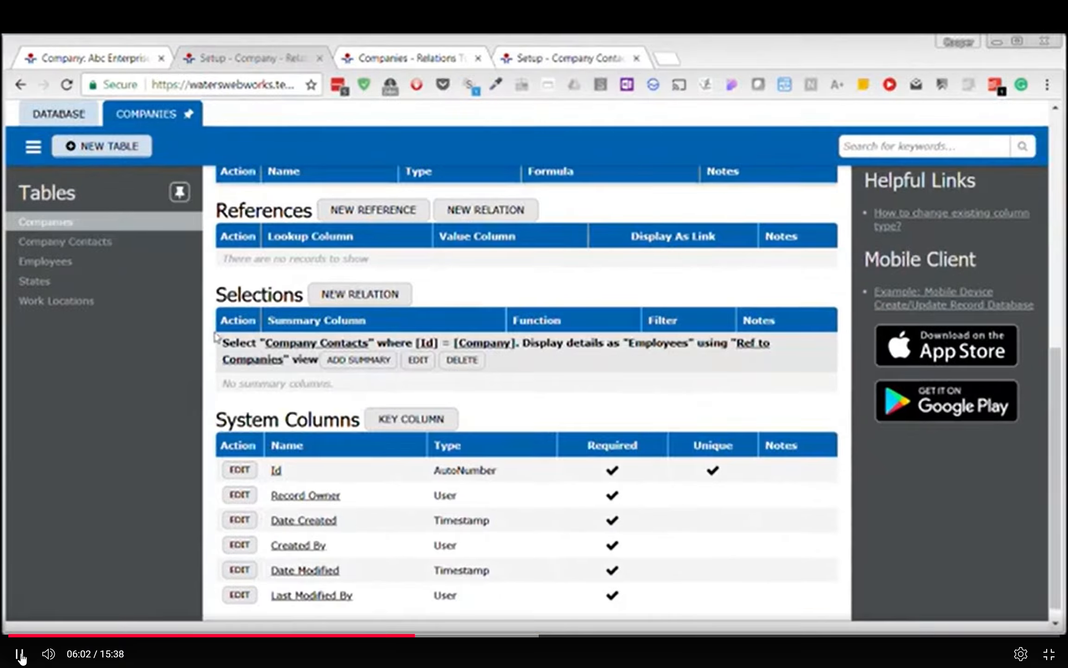
{"action": "left_click", "coordinate": [65, 241]}
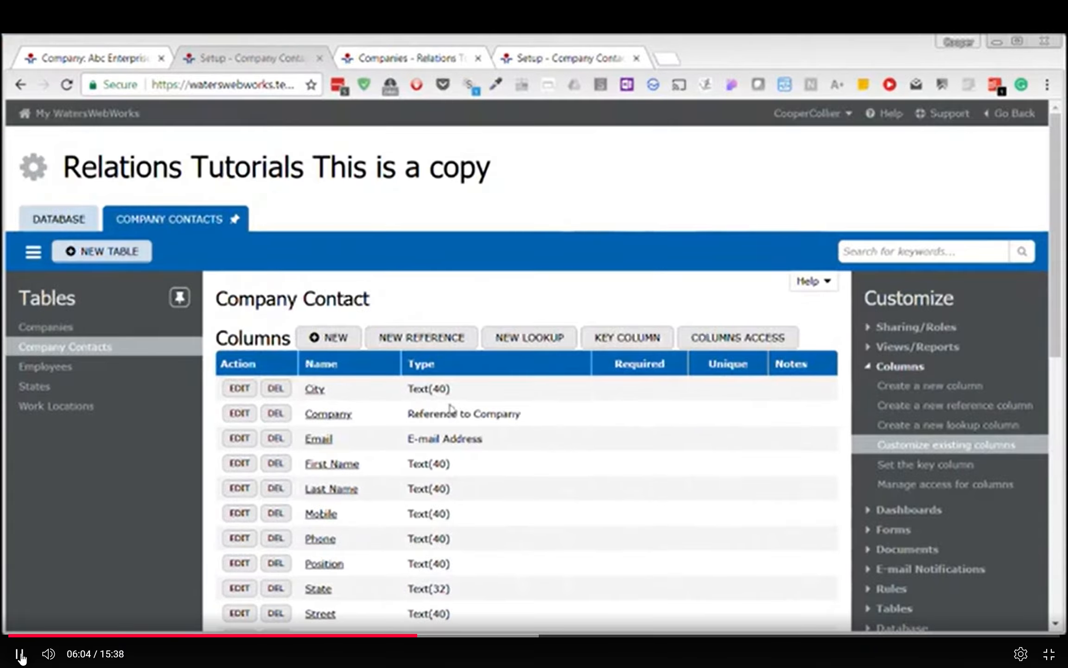
{"action": "scroll", "coordinate": [450, 408], "scroll_direction": "down", "scroll_amount": 5}
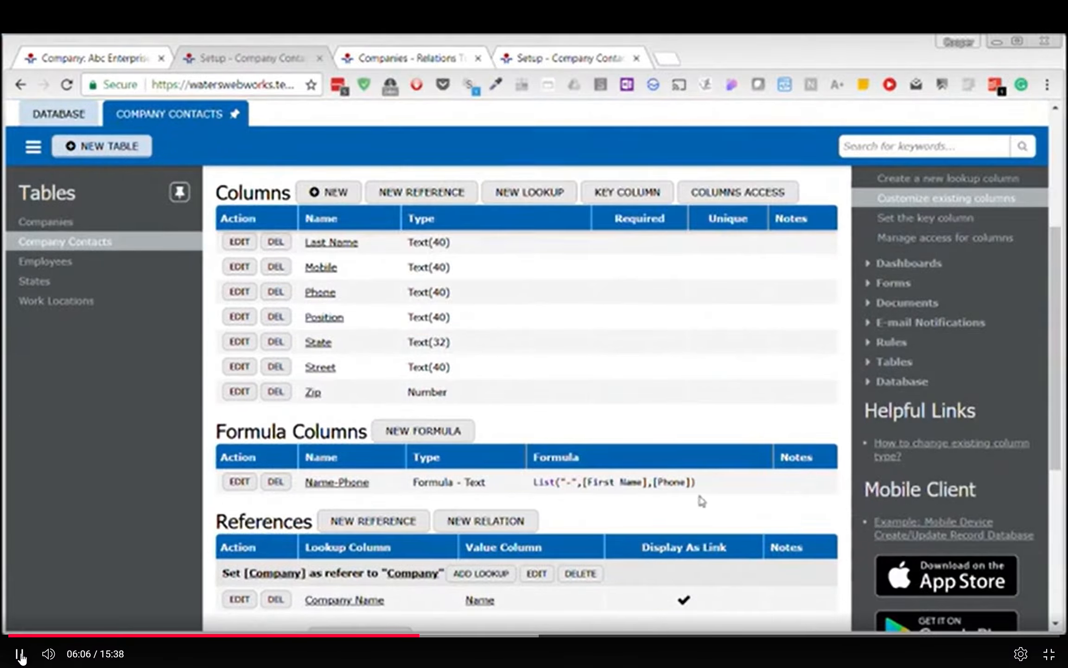
Step: Reload the Abc Enterprises Inc record in the copied database and check its Employees detail section
{"action": "left_click", "coordinate": [88, 58]}
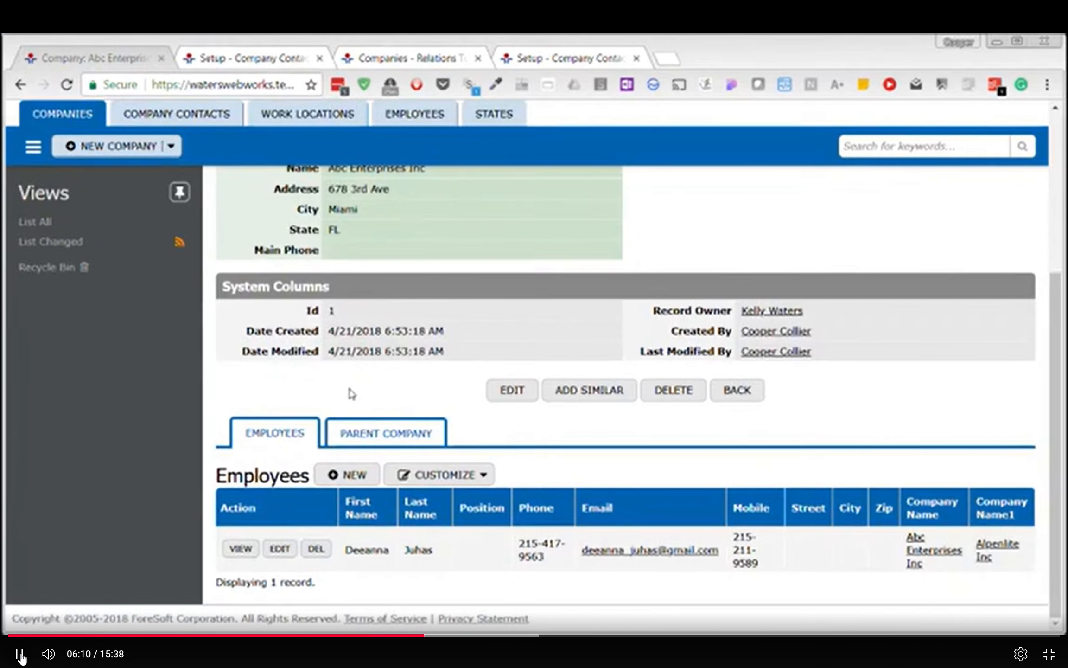
{"action": "scroll", "coordinate": [351, 393], "scroll_direction": "up", "scroll_amount": 4}
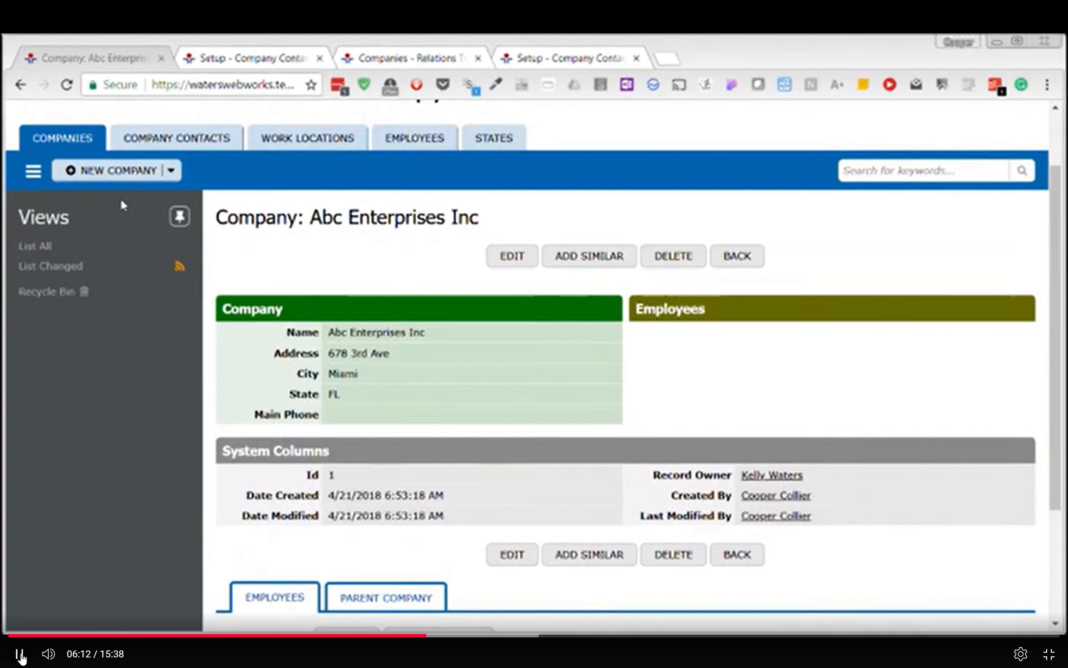
{"action": "key", "text": "F5"}
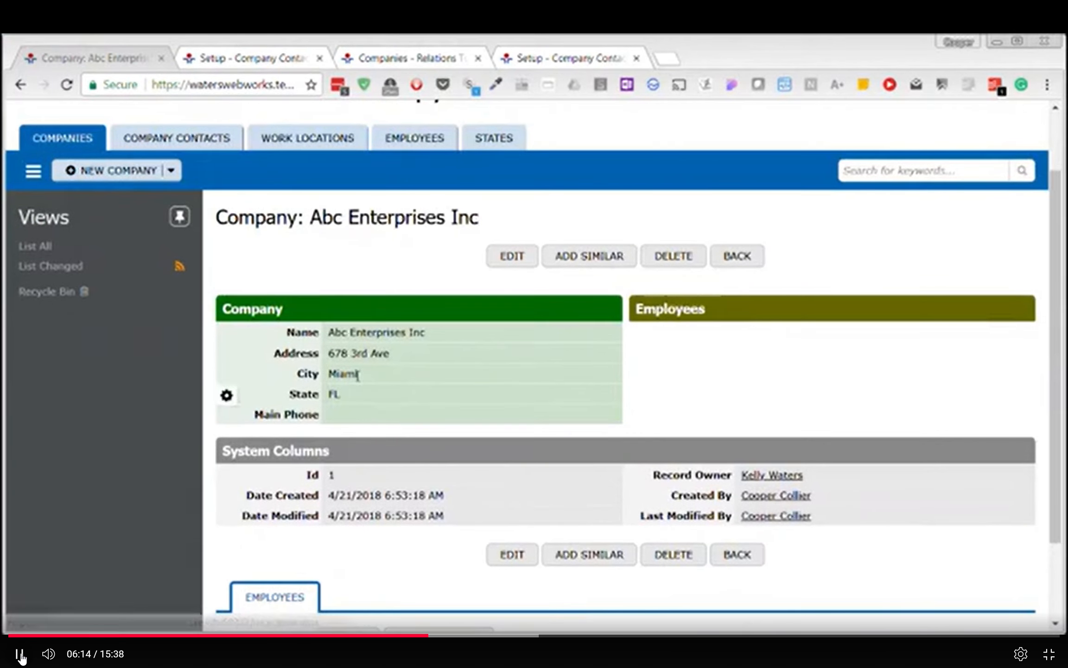
{"action": "scroll", "coordinate": [380, 298], "scroll_direction": "down", "scroll_amount": 3}
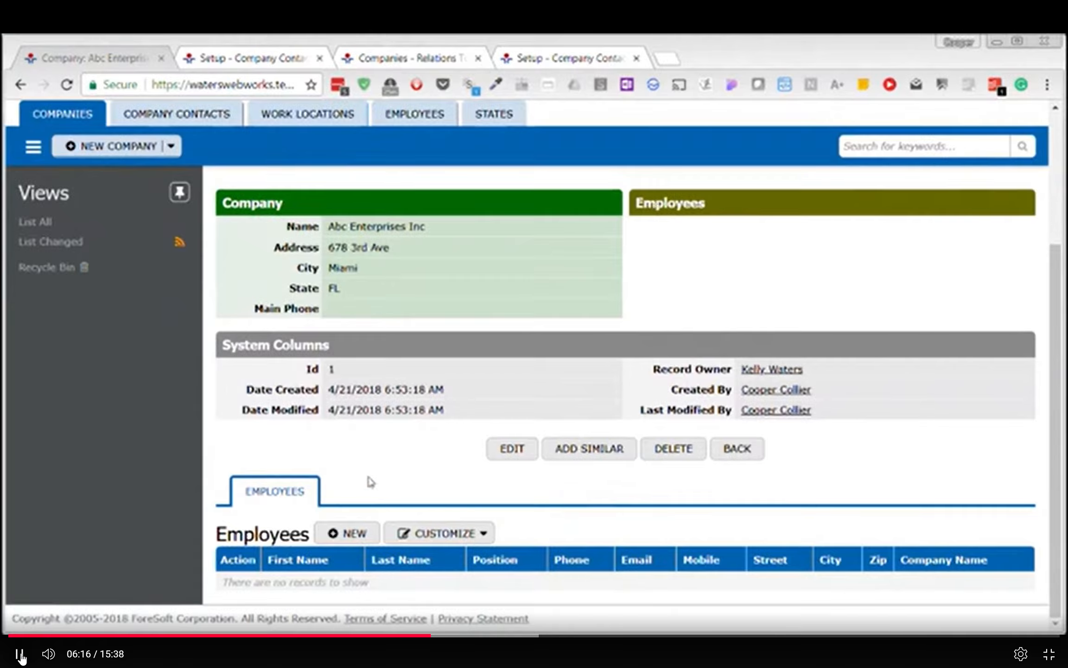
{"action": "scroll", "coordinate": [371, 468], "scroll_direction": "up", "scroll_amount": 3}
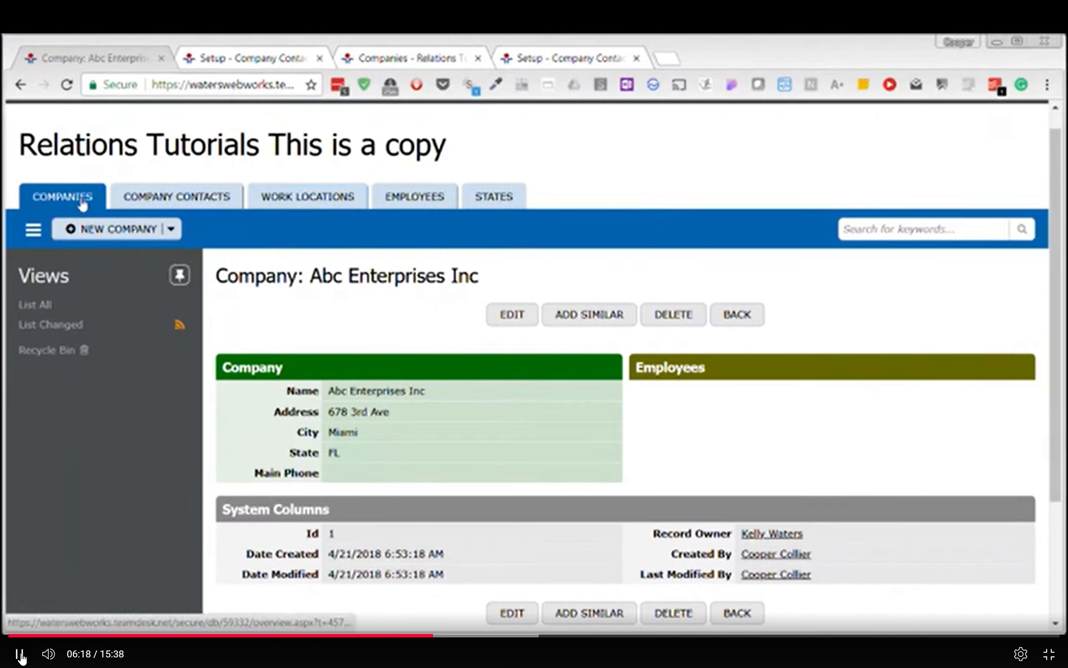
Step: Edit the first record in Company Contacts, set its company to Abc Enterprises Inc and save it
{"action": "left_click", "coordinate": [180, 204]}
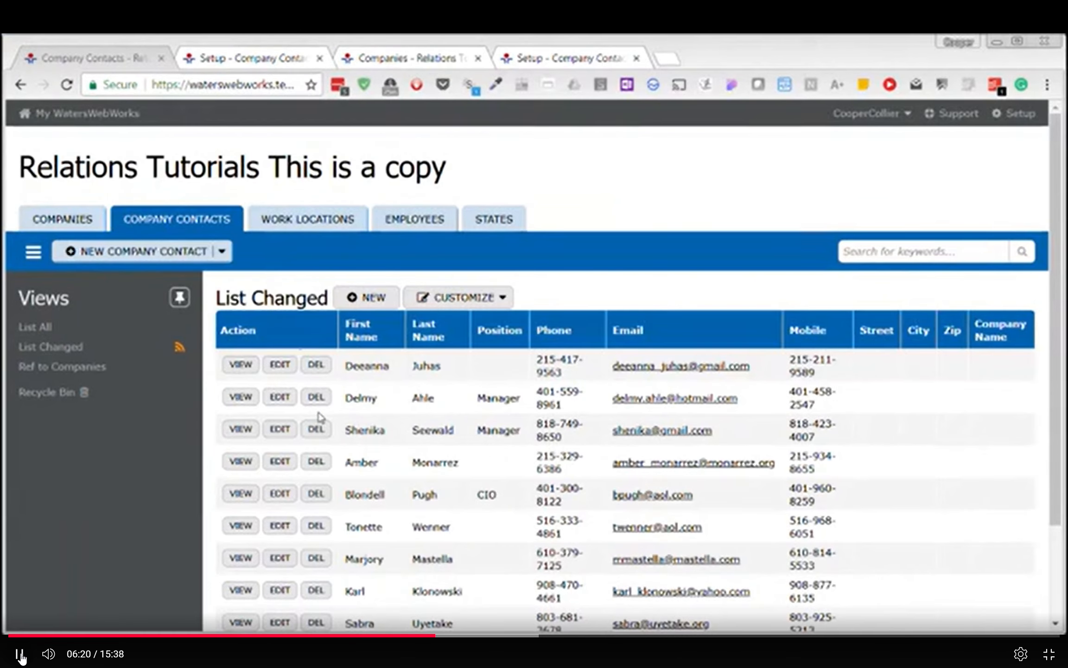
{"action": "left_click", "coordinate": [239, 364]}
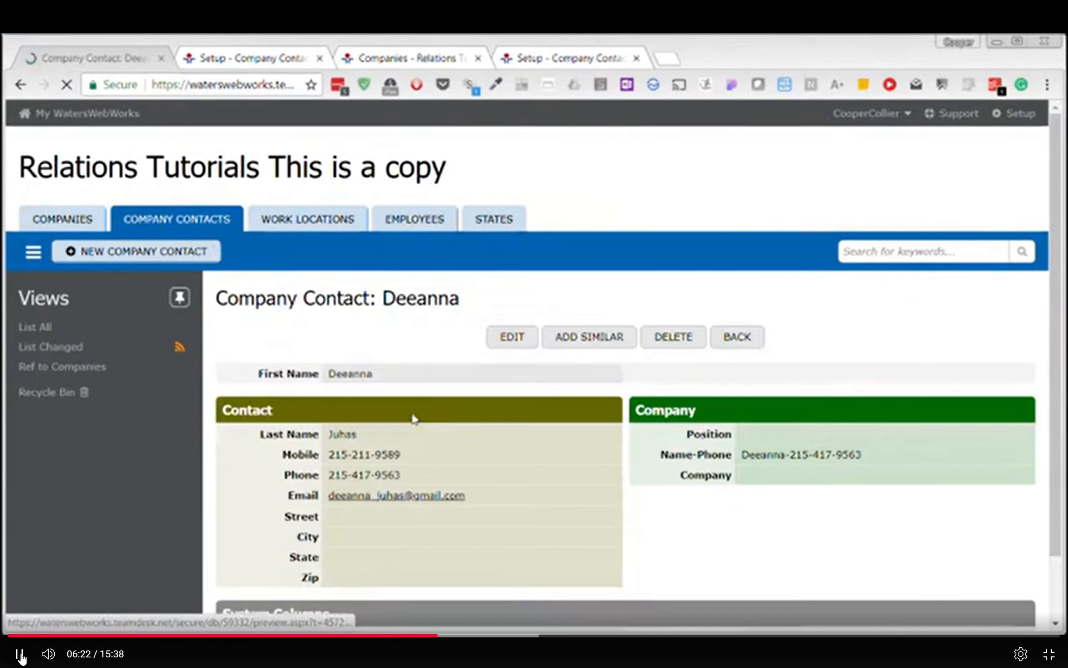
{"action": "left_click", "coordinate": [518, 339]}
{"action": "scroll", "coordinate": [895, 410], "scroll_direction": "down", "scroll_amount": 2}
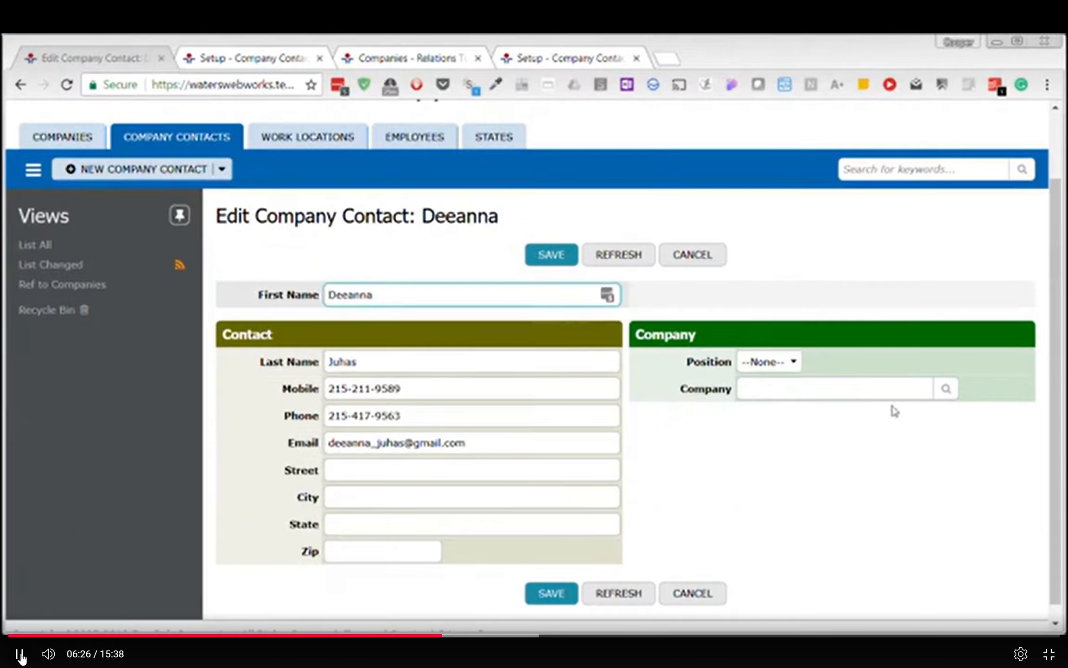
{"action": "left_click", "coordinate": [884, 393]}
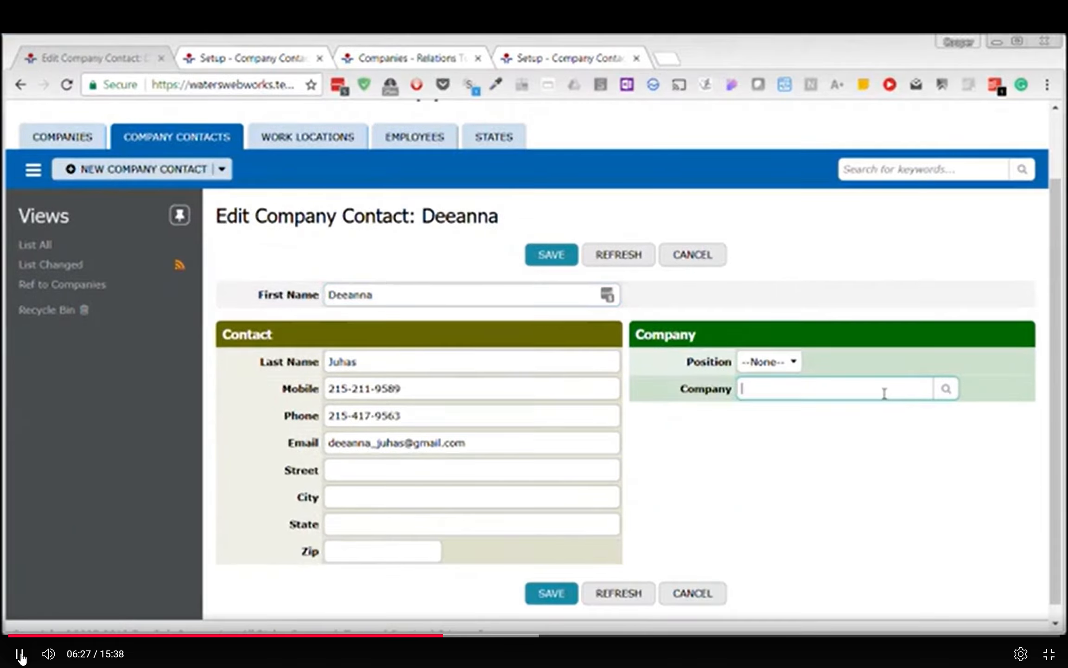
{"action": "type", "text": "abc"}
{"action": "left_click", "coordinate": [771, 414]}
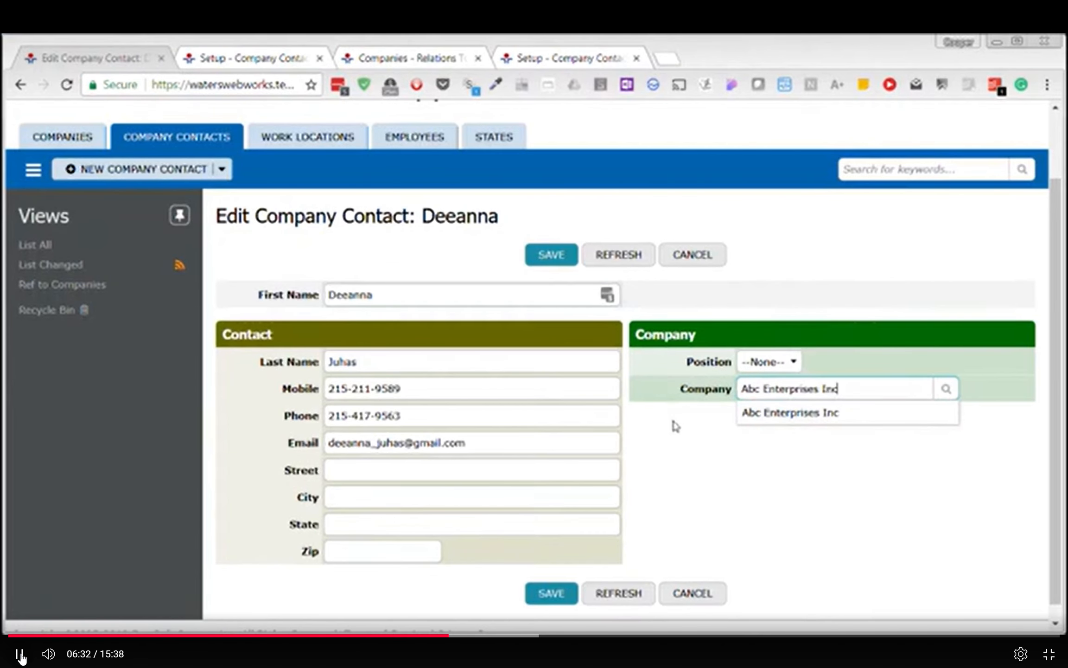
{"action": "left_click", "coordinate": [771, 414]}
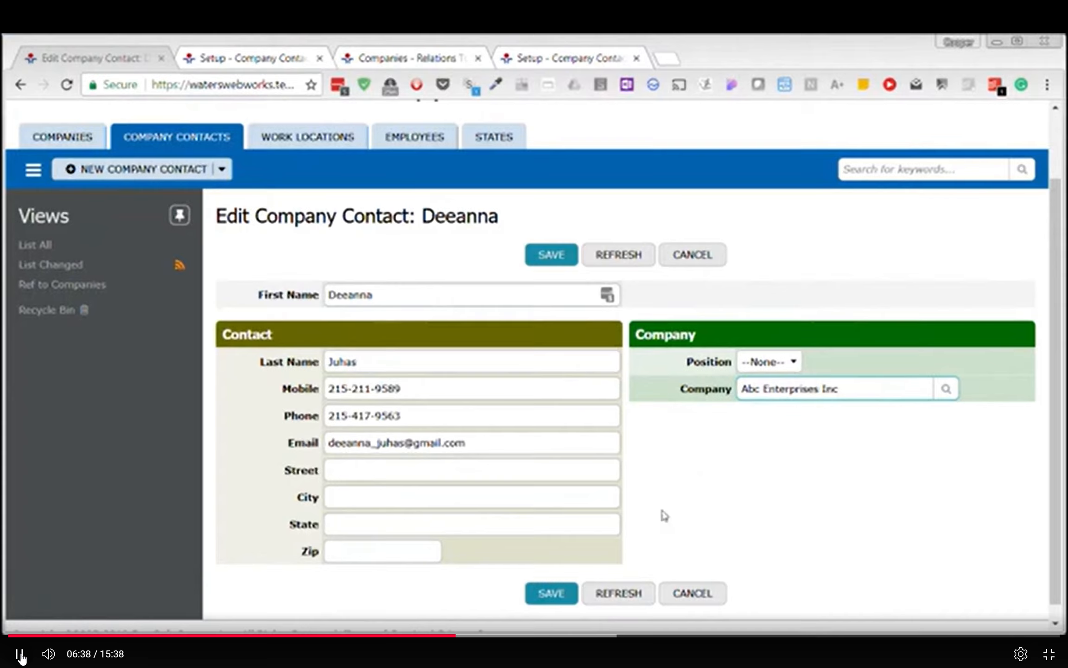
{"action": "left_click", "coordinate": [552, 593]}
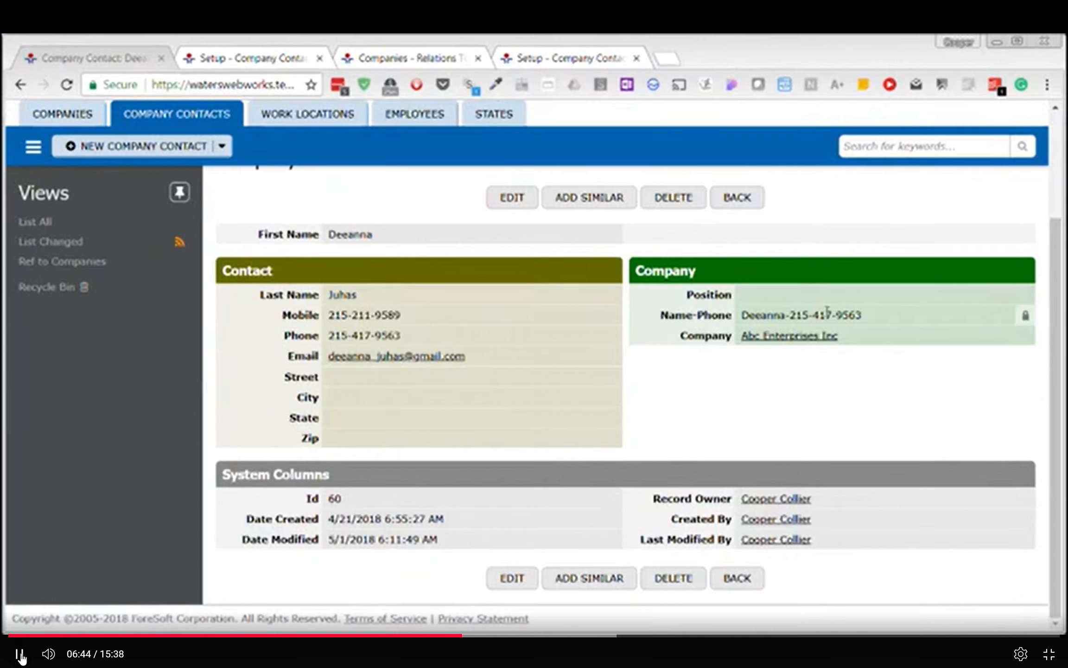
Step: Open the linked Abc Enterprises Inc record from the contact and check its Employees detail list
{"action": "left_click", "coordinate": [811, 337]}
{"action": "scroll", "coordinate": [551, 409], "scroll_direction": "down", "scroll_amount": 2}
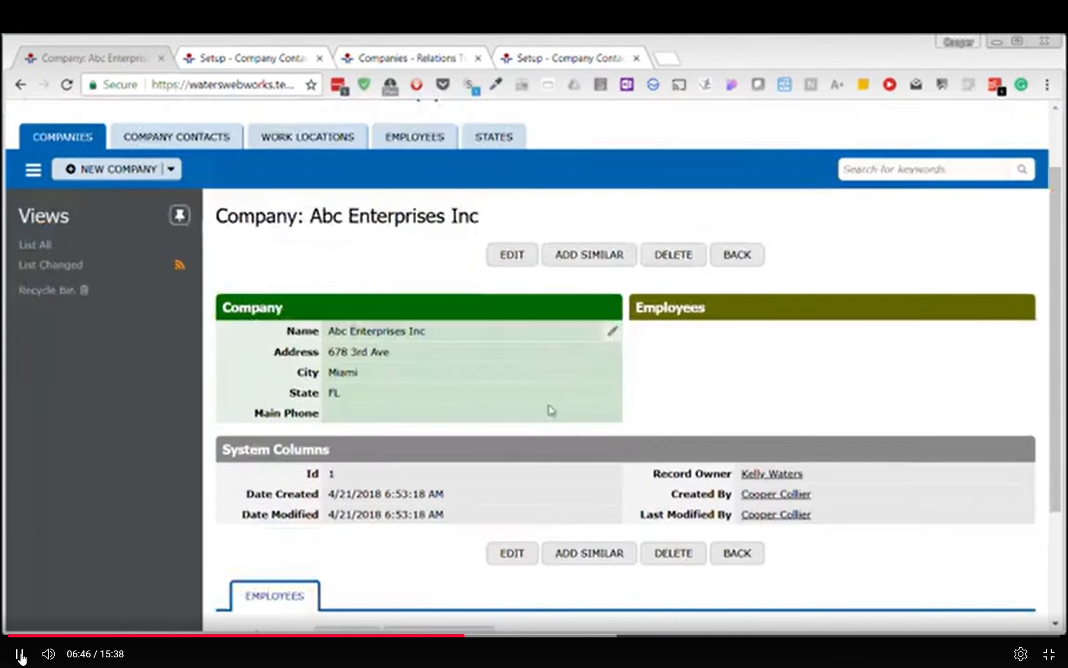
{"action": "scroll", "coordinate": [550, 411], "scroll_direction": "down", "scroll_amount": 3}
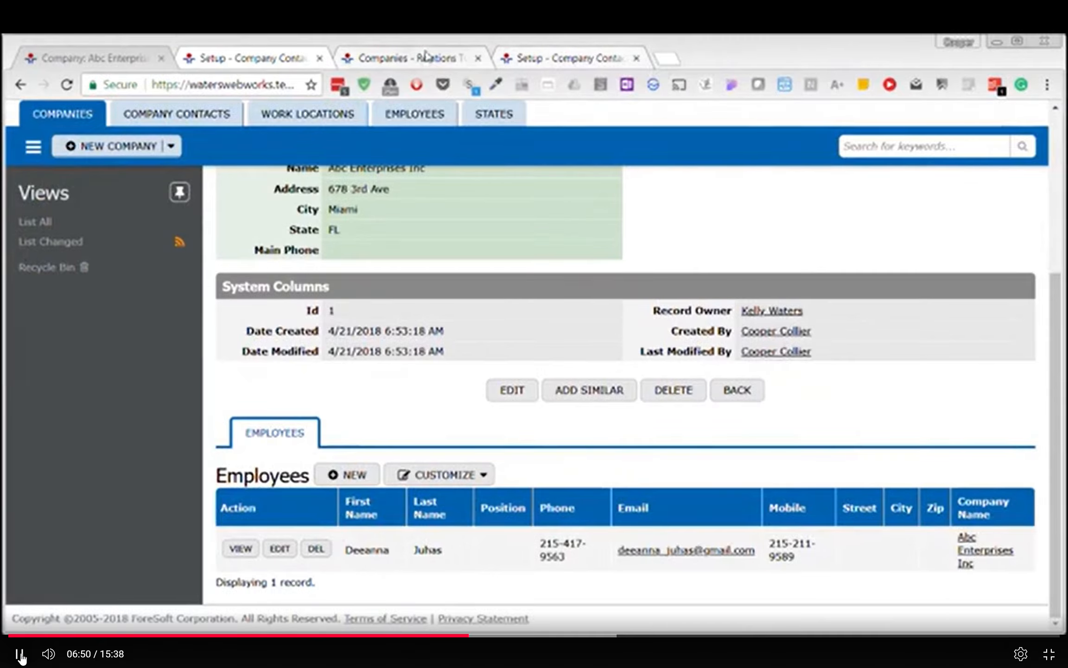
Step: Close the two Relations Tutorials browser tabs and review the Company Contacts columns and references in the copied database's setup
{"action": "left_click", "coordinate": [521, 60]}
{"action": "scroll", "coordinate": [477, 317], "scroll_direction": "up", "scroll_amount": 2}
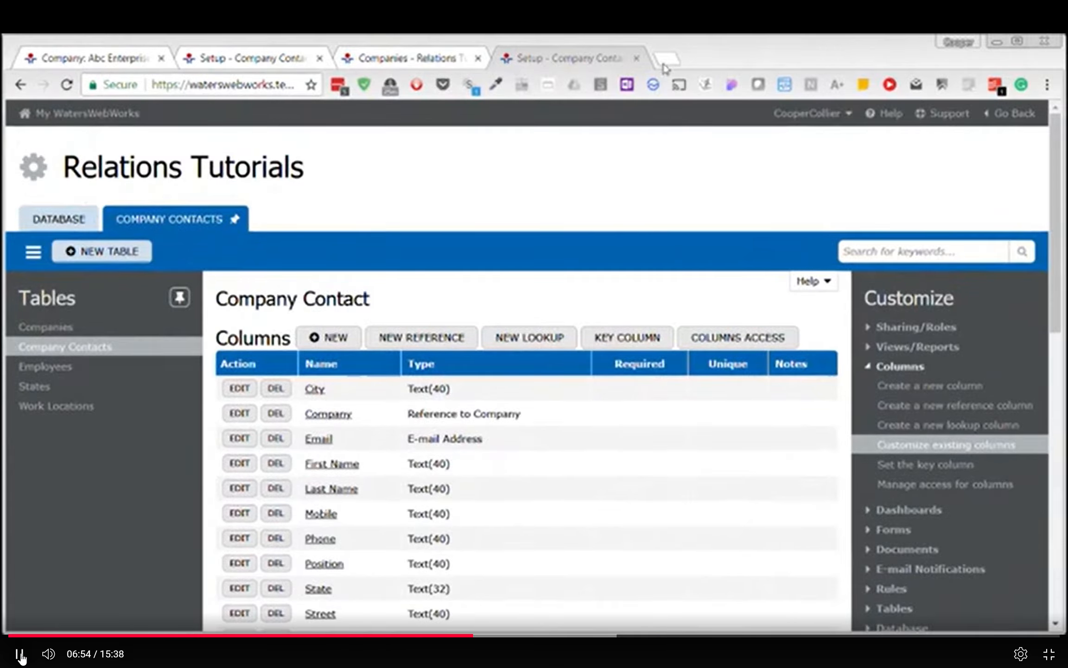
{"action": "left_click", "coordinate": [637, 59]}
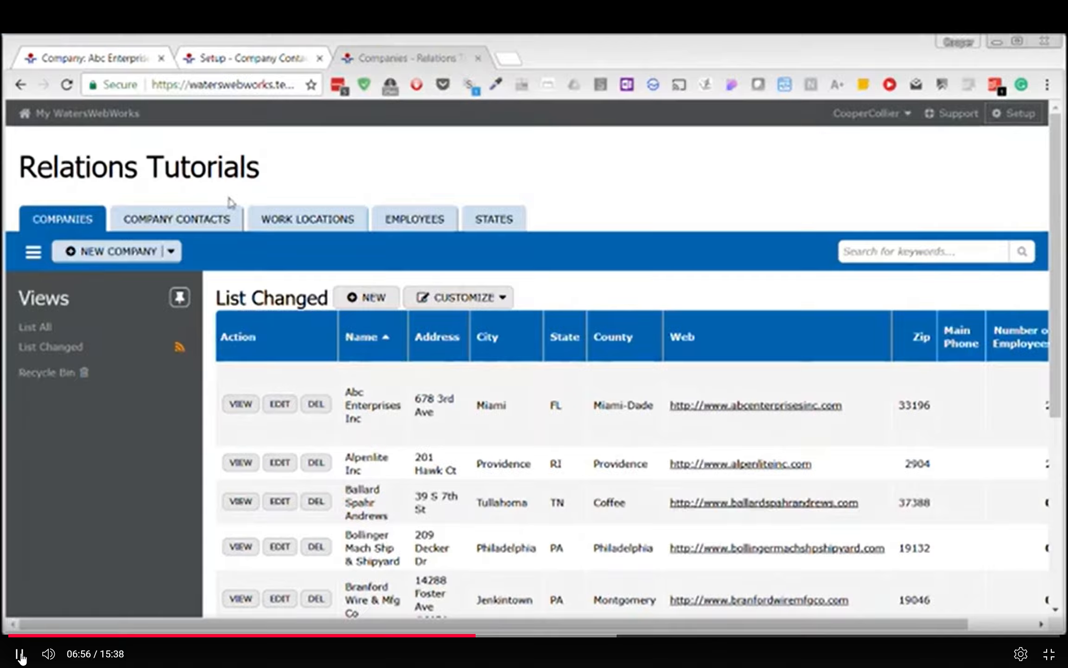
{"action": "left_click", "coordinate": [477, 59]}
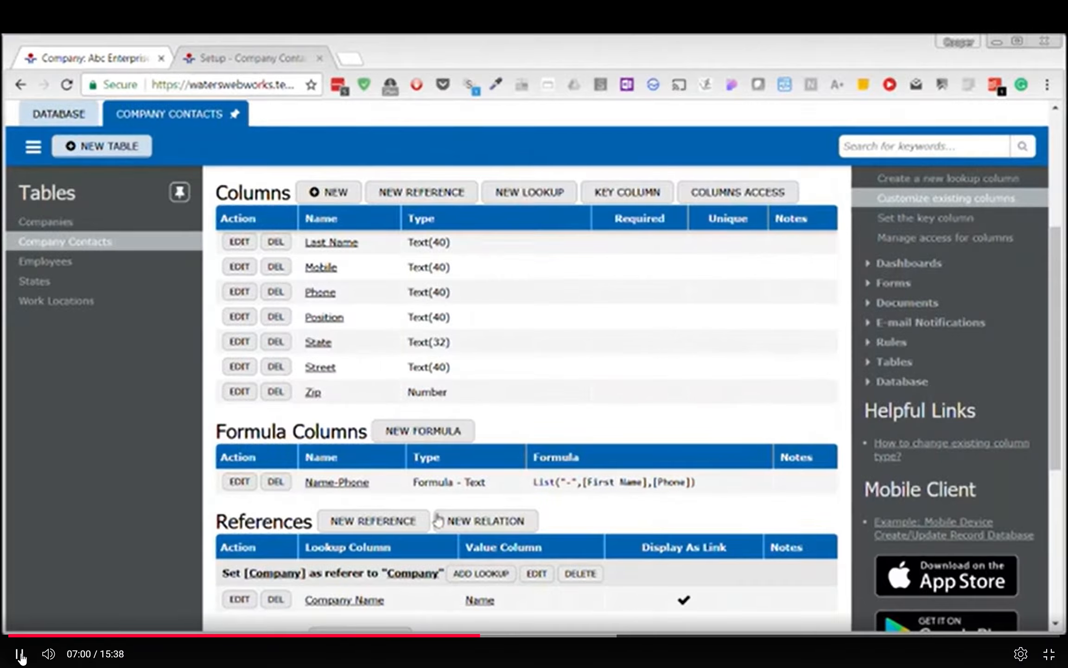
{"action": "scroll", "coordinate": [444, 484], "scroll_direction": "up", "scroll_amount": 5}
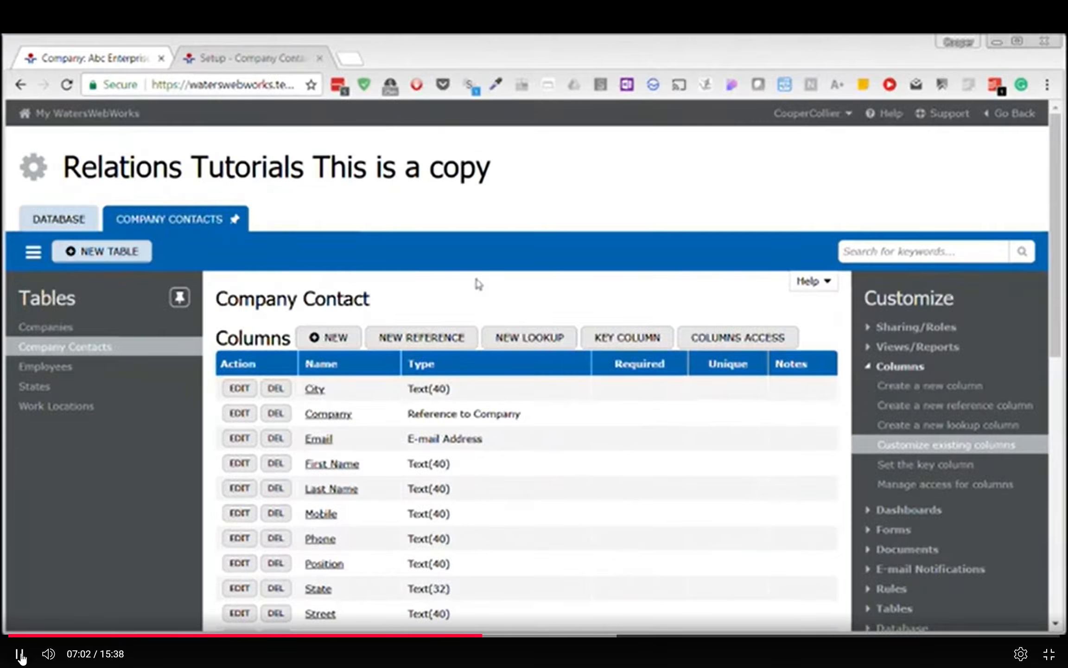
{"action": "scroll", "coordinate": [503, 366], "scroll_direction": "down", "scroll_amount": 10}
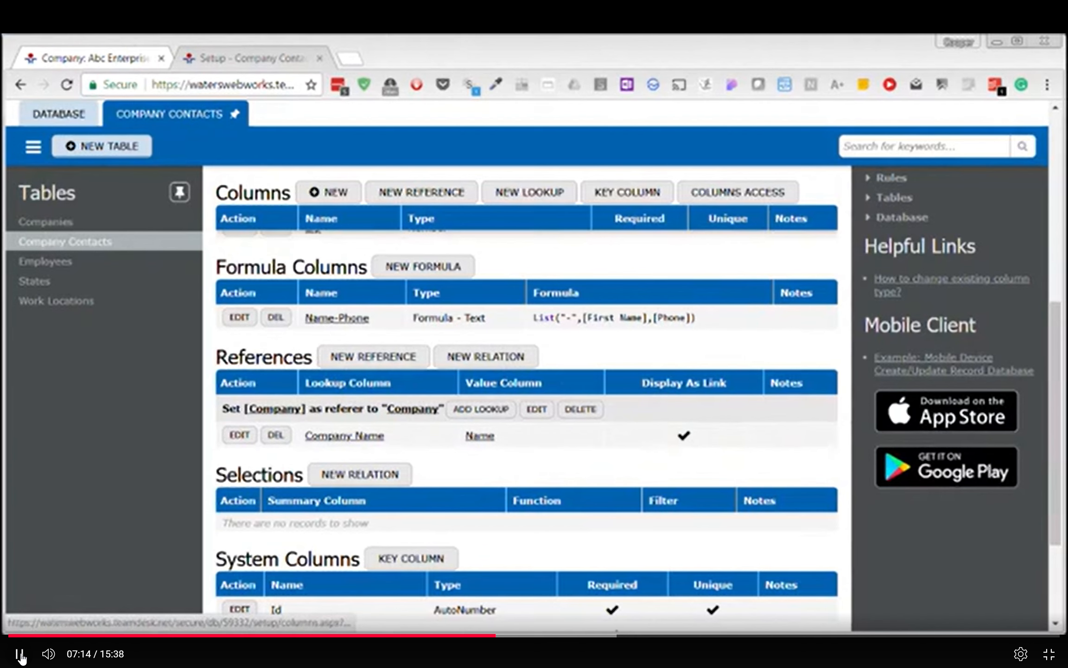
Step: Return to the Abc Enterprises Inc record and examine its company details together with the Employees detail list
{"action": "left_click", "coordinate": [65, 58]}
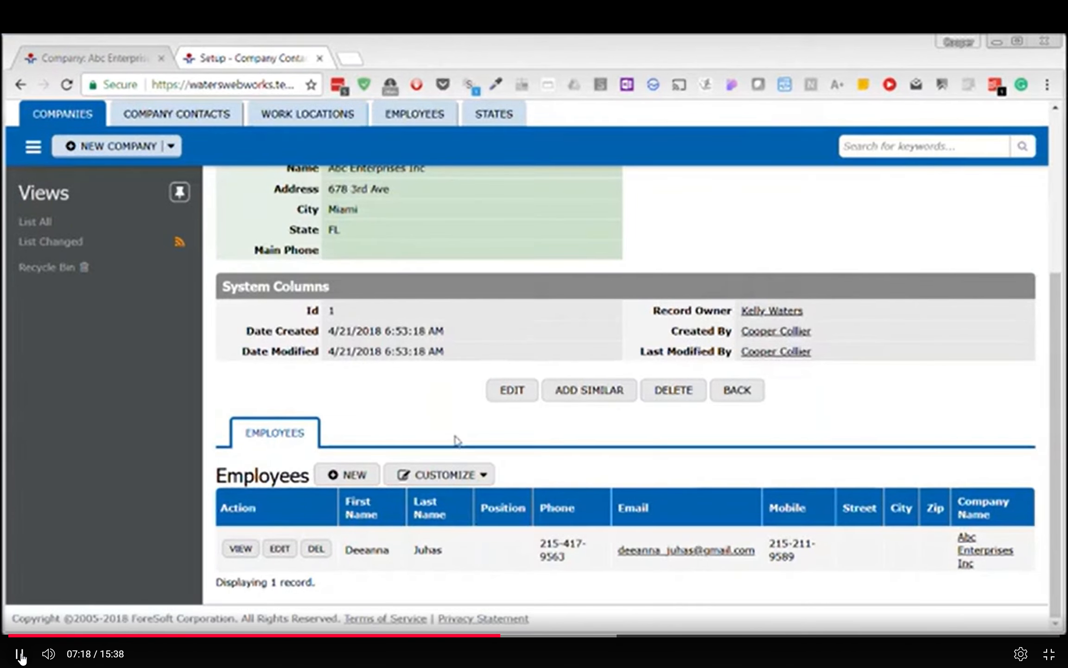
{"action": "scroll", "coordinate": [454, 440], "scroll_direction": "up", "scroll_amount": 5}
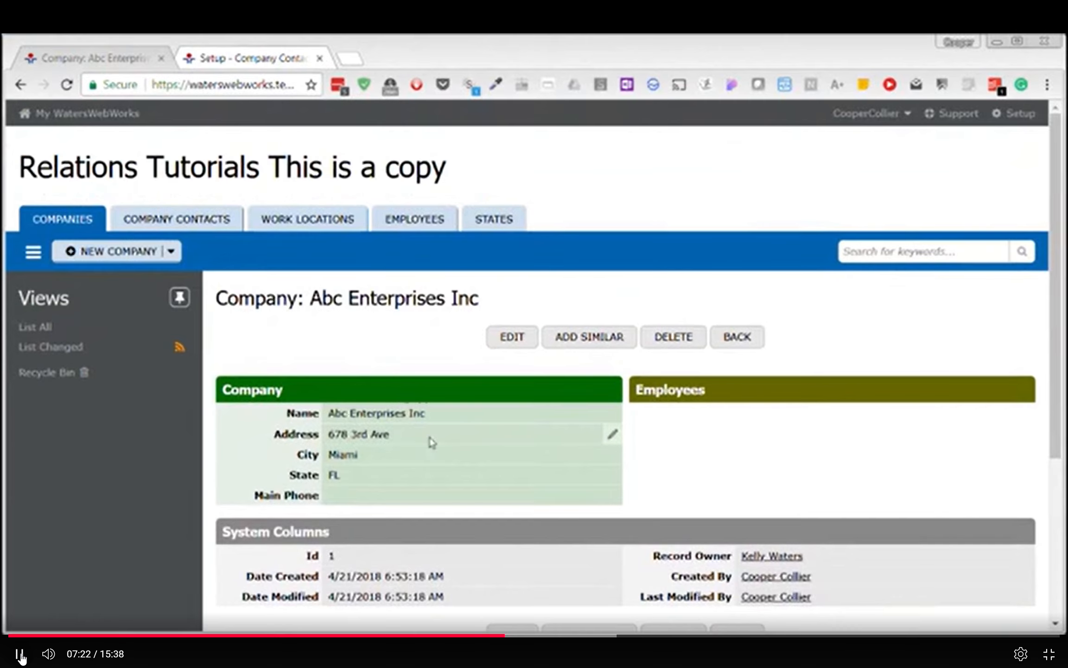
{"action": "scroll", "coordinate": [510, 471], "scroll_direction": "down", "scroll_amount": 2}
{"action": "scroll", "coordinate": [504, 470], "scroll_direction": "down", "scroll_amount": 4}
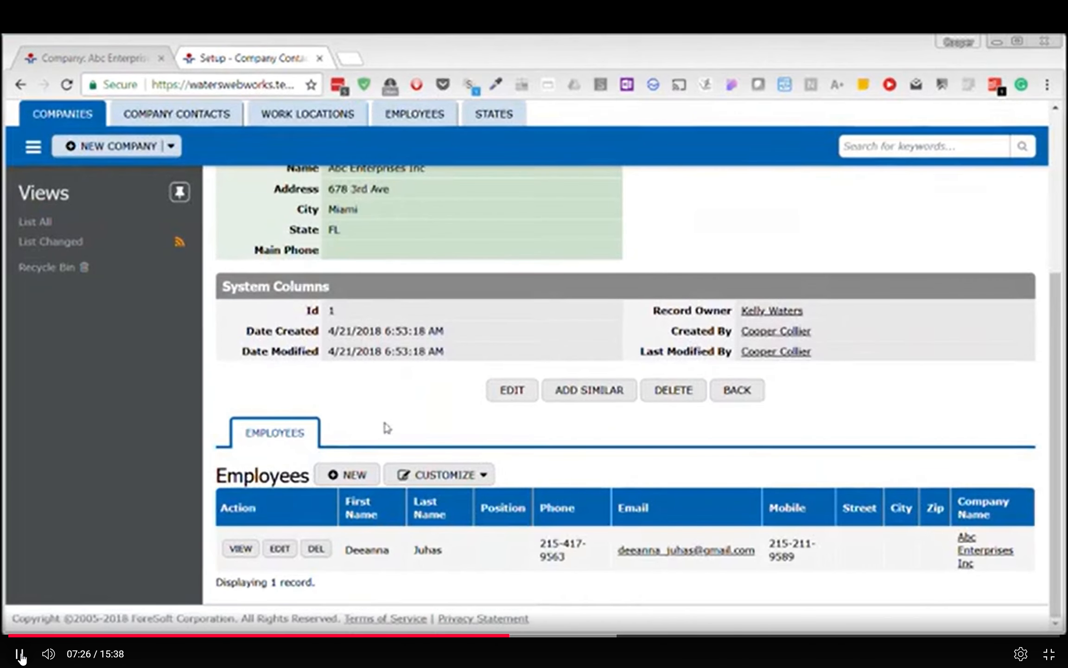
{"action": "scroll", "coordinate": [384, 429], "scroll_direction": "up", "scroll_amount": 2}
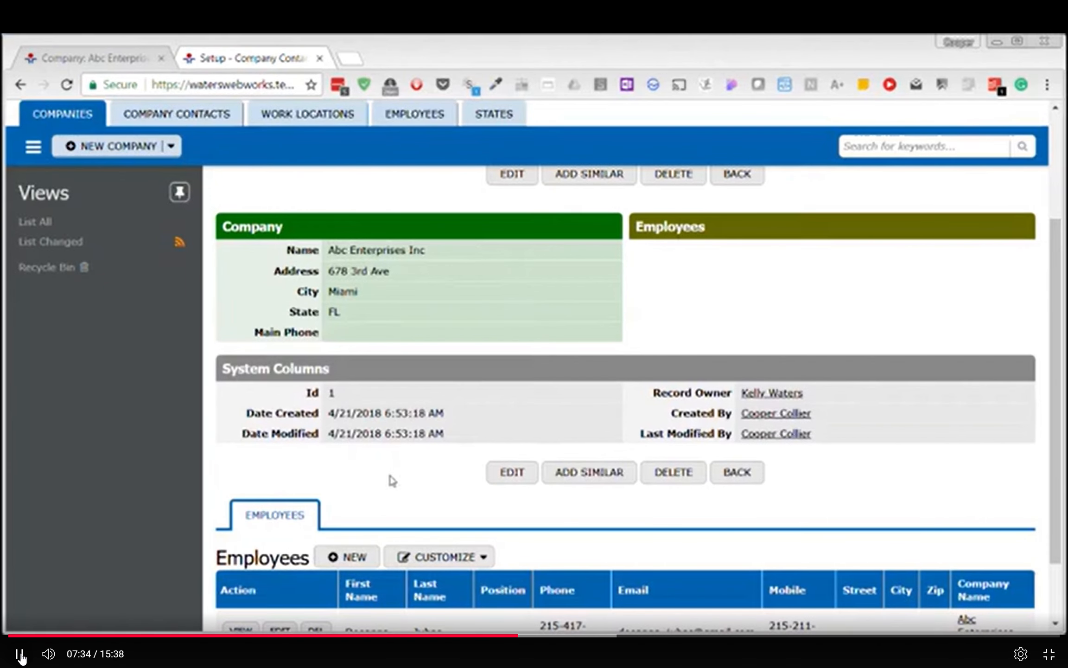
{"action": "scroll", "coordinate": [385, 487], "scroll_direction": "down", "scroll_amount": 3}
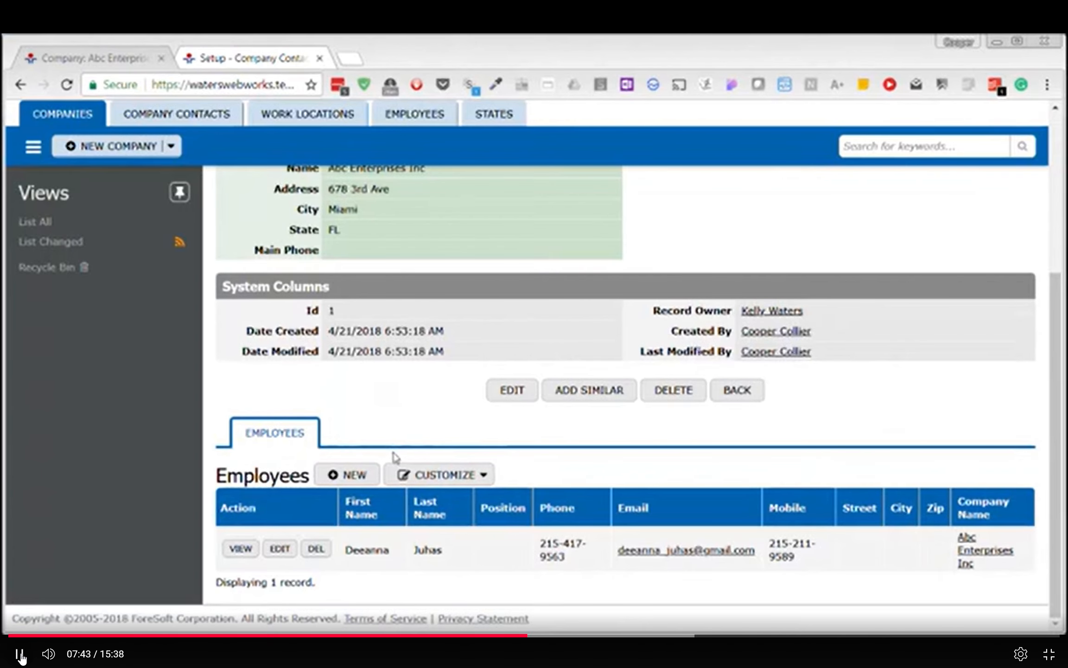
{"action": "scroll", "coordinate": [394, 458], "scroll_direction": "up", "scroll_amount": 3}
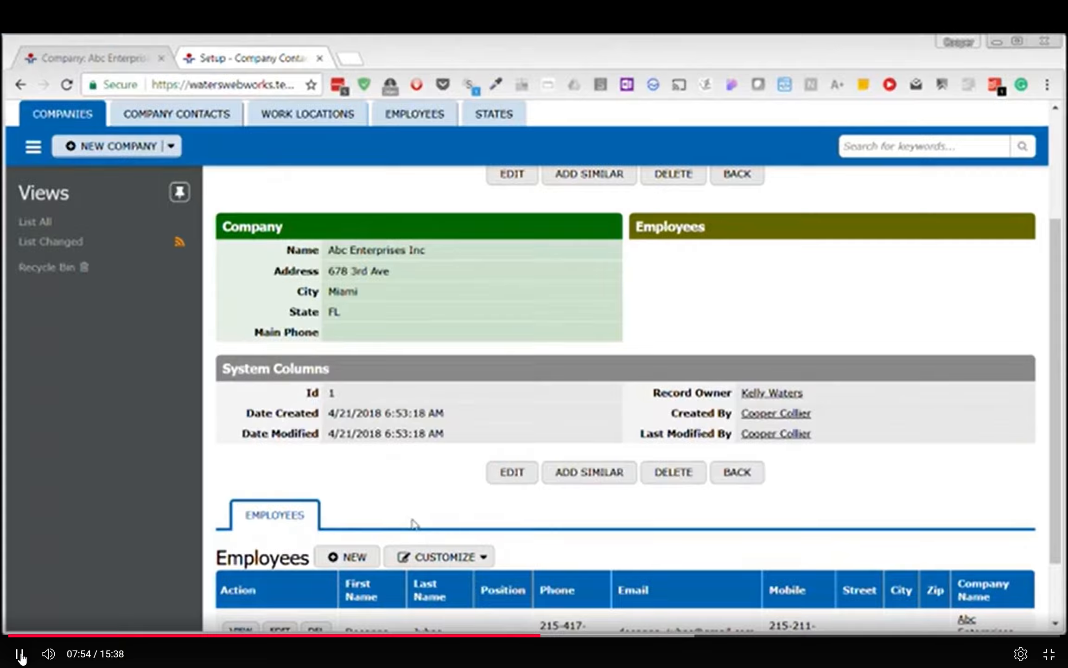
{"action": "scroll", "coordinate": [412, 507], "scroll_direction": "down", "scroll_amount": 3}
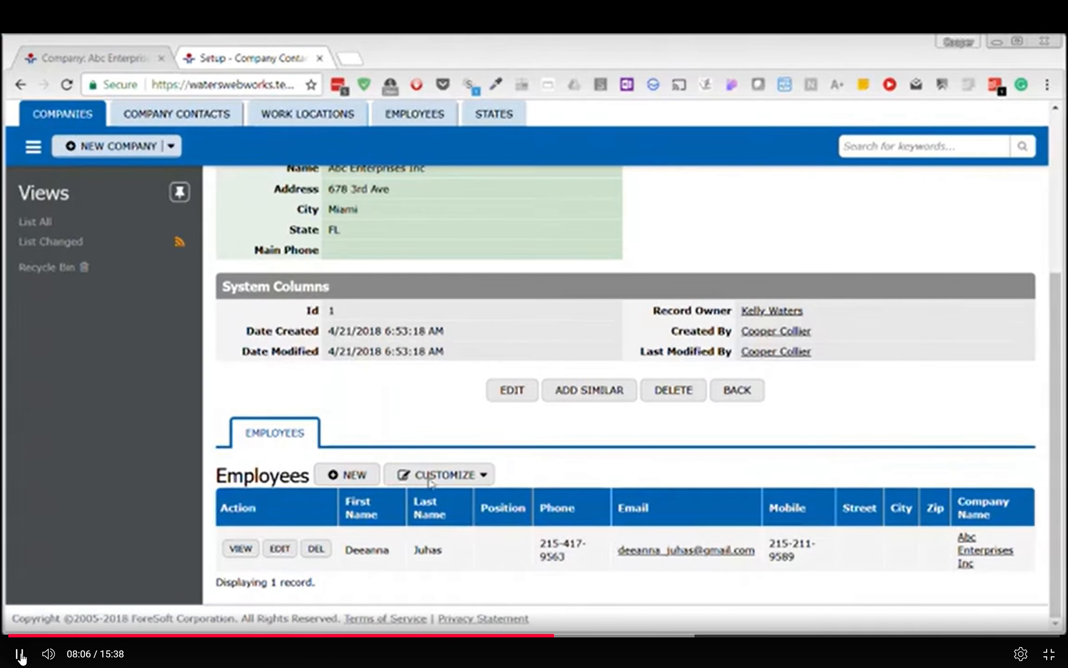
Step: In setup, save the new Company to Company Contact relation with reference column BOD for Company and alternate name Board Members
{"action": "left_click", "coordinate": [212, 64]}
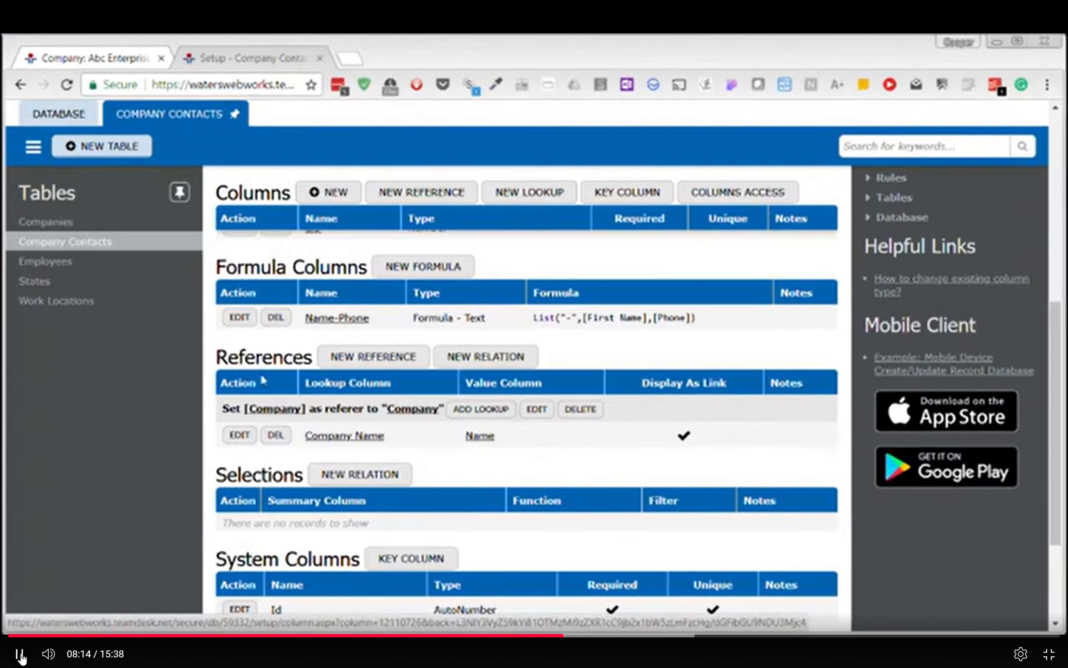
{"action": "scroll", "coordinate": [262, 380], "scroll_direction": "up", "scroll_amount": 2}
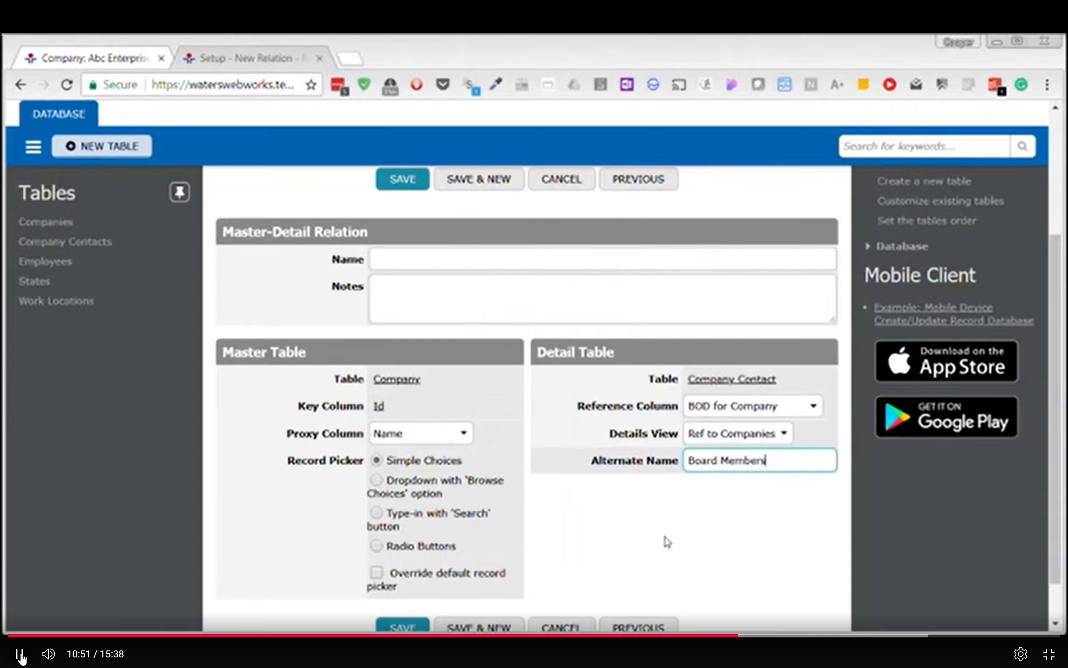
{"action": "left_click", "coordinate": [403, 585]}
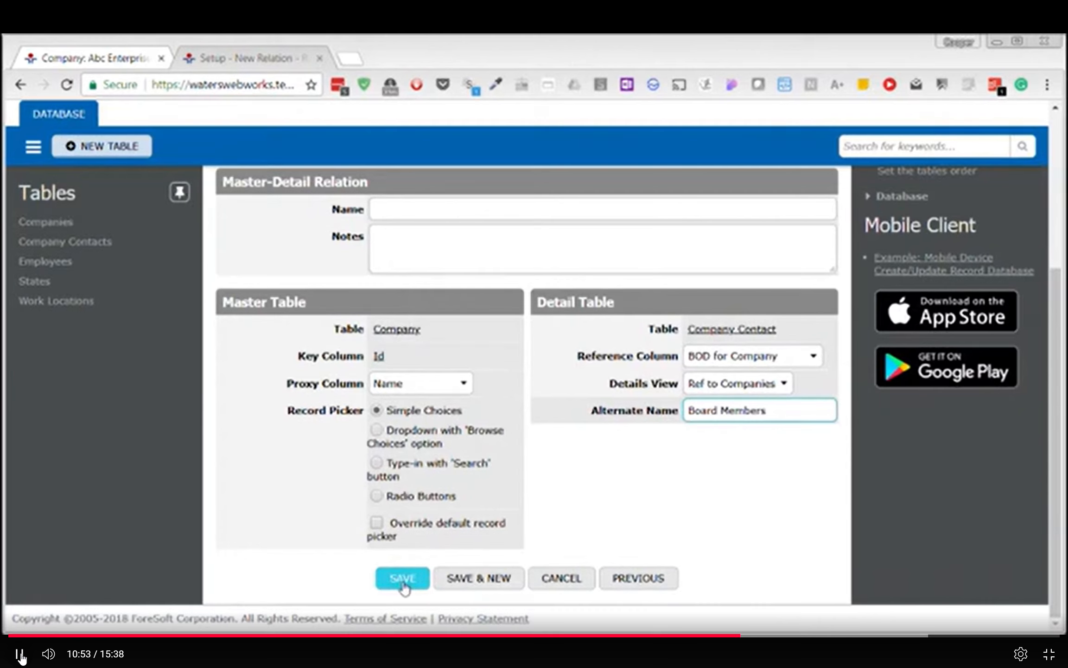
{"action": "left_click", "coordinate": [403, 580]}
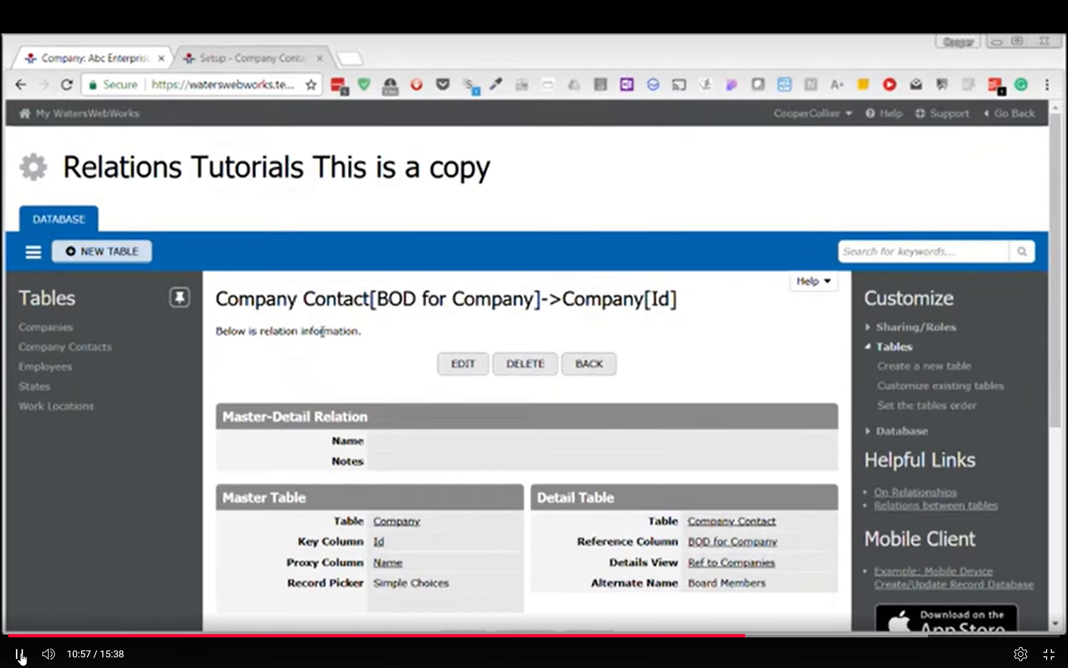
Step: Look over the saved relation's details, return to the Company Contacts columns and examine the BOD for Company column and its reference lookup
{"action": "scroll", "coordinate": [331, 351], "scroll_direction": "down", "scroll_amount": 3}
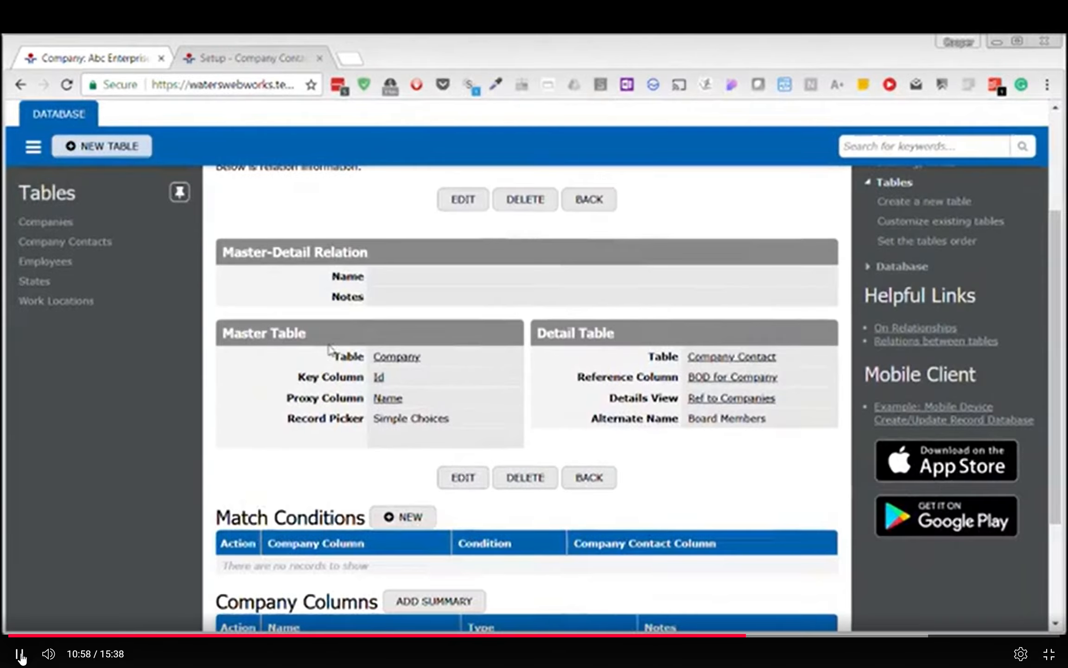
{"action": "left_click", "coordinate": [602, 485]}
{"action": "scroll", "coordinate": [505, 333], "scroll_direction": "up", "scroll_amount": 3}
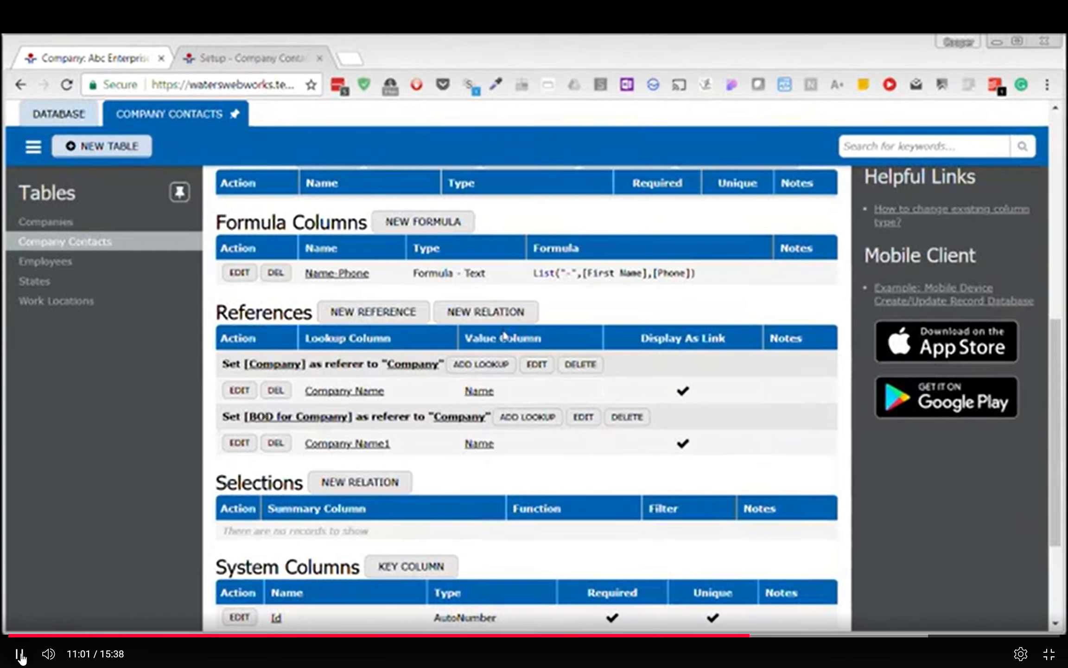
{"action": "scroll", "coordinate": [464, 469], "scroll_direction": "up", "scroll_amount": 5}
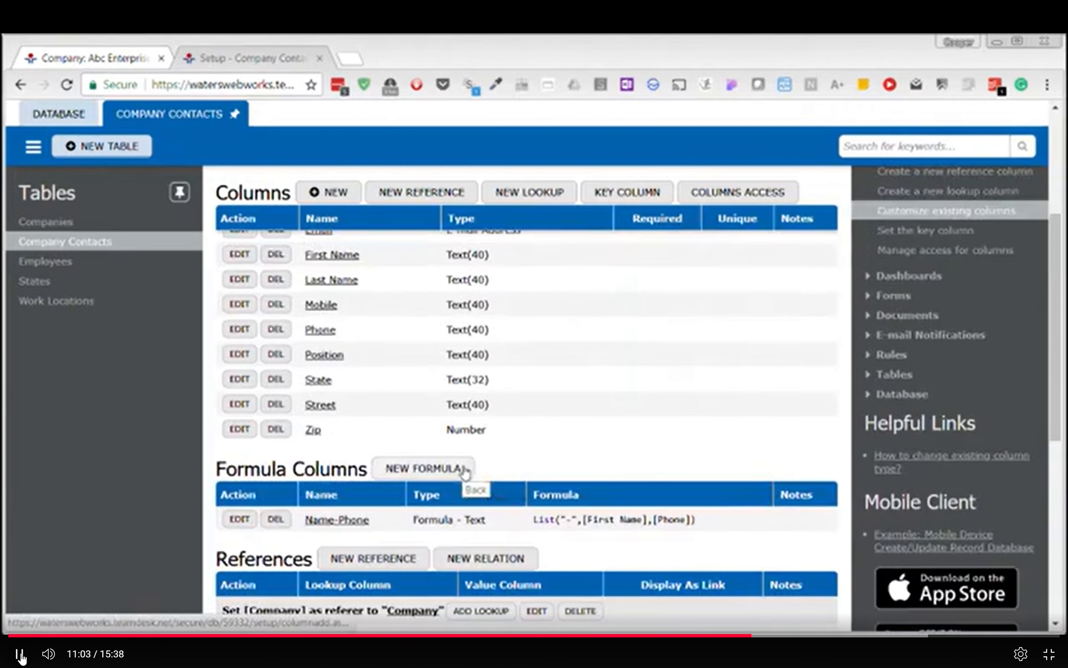
{"action": "scroll", "coordinate": [463, 482], "scroll_direction": "up", "scroll_amount": 3}
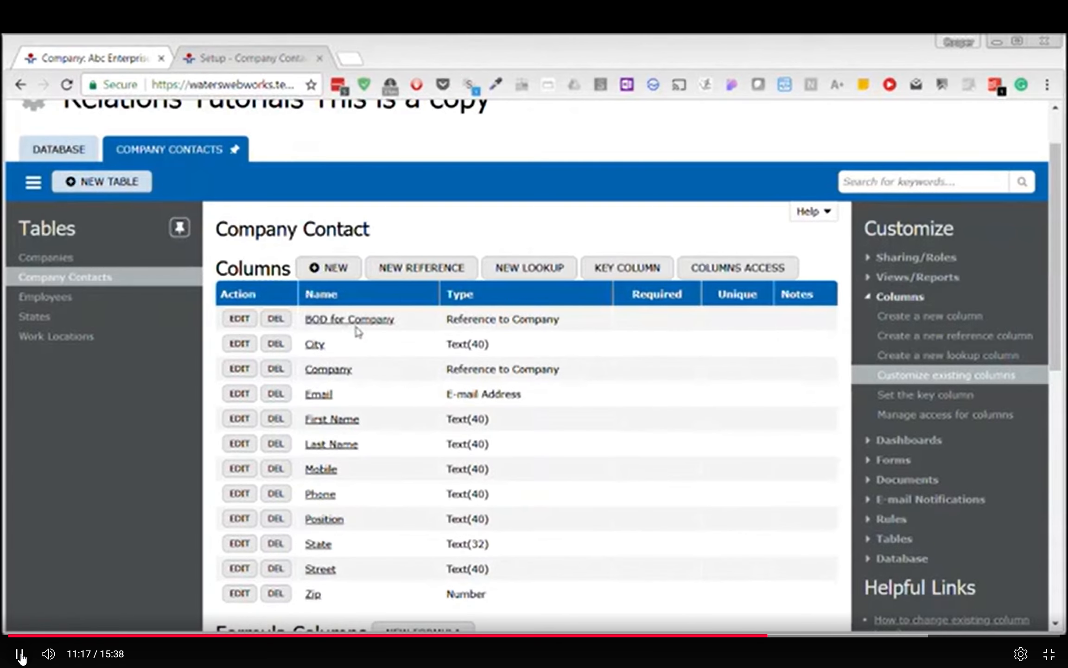
{"action": "scroll", "coordinate": [356, 423], "scroll_direction": "down", "scroll_amount": 3}
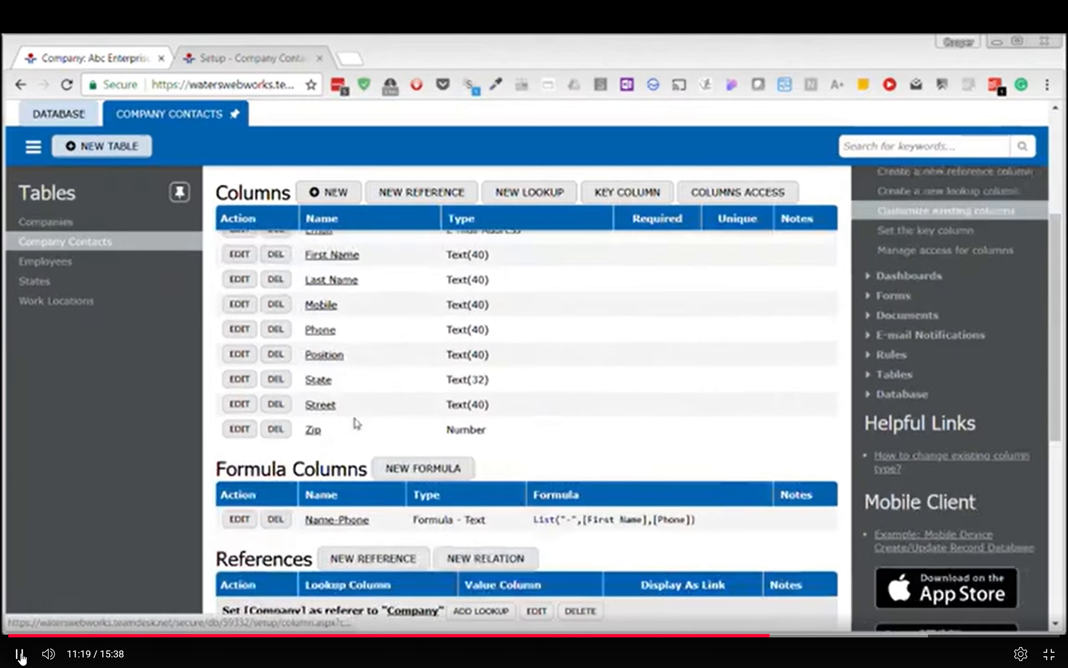
{"action": "scroll", "coordinate": [356, 423], "scroll_direction": "down", "scroll_amount": 5}
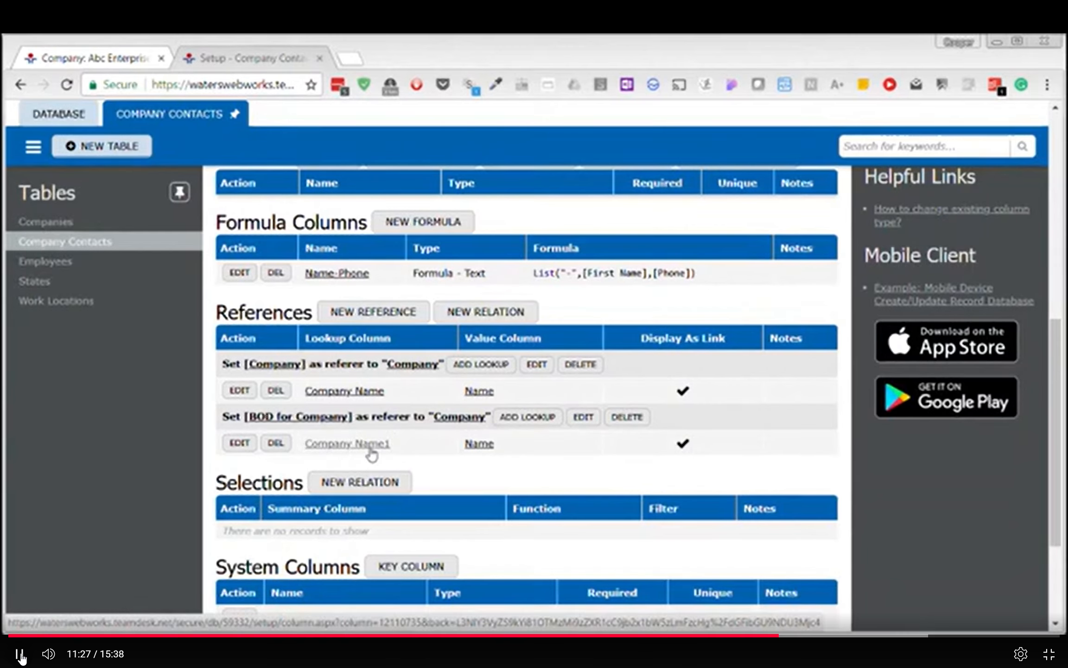
{"action": "scroll", "coordinate": [425, 456], "scroll_direction": "down", "scroll_amount": 2}
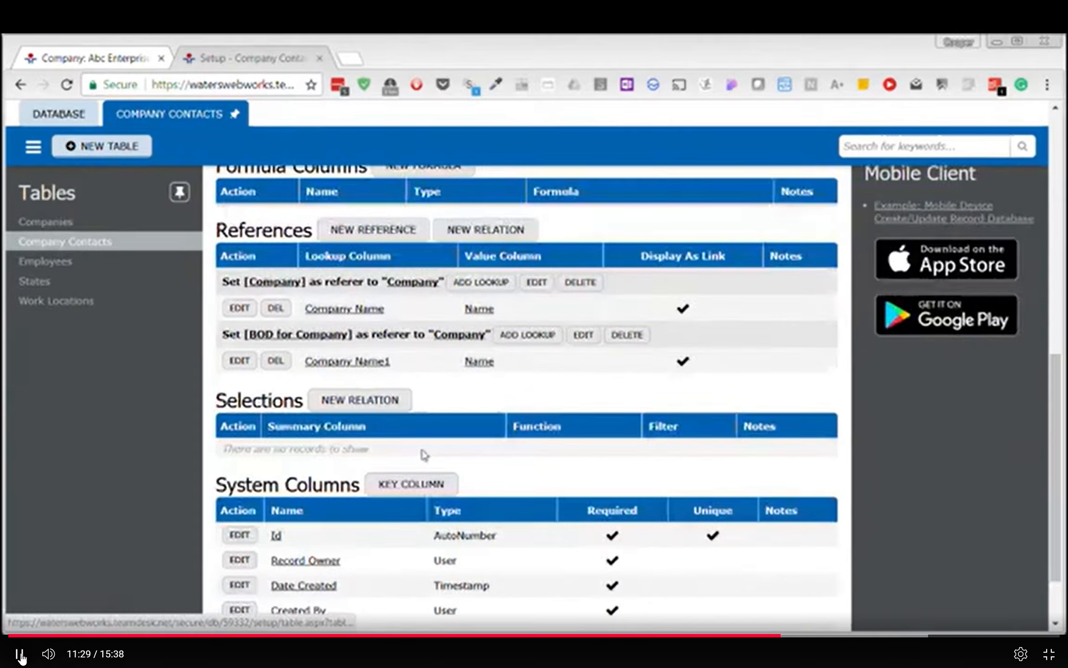
Step: Rename the lookup column under the BOD for Company reference as BOD for Company Name and save it
{"action": "left_click", "coordinate": [238, 362]}
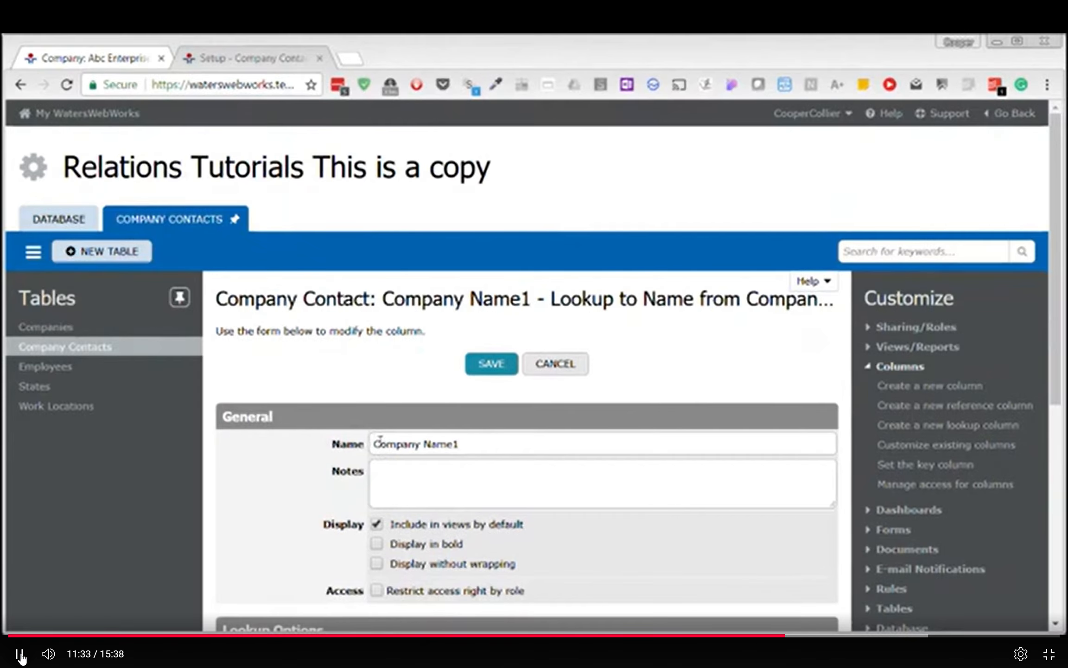
{"action": "left_click", "coordinate": [461, 443]}
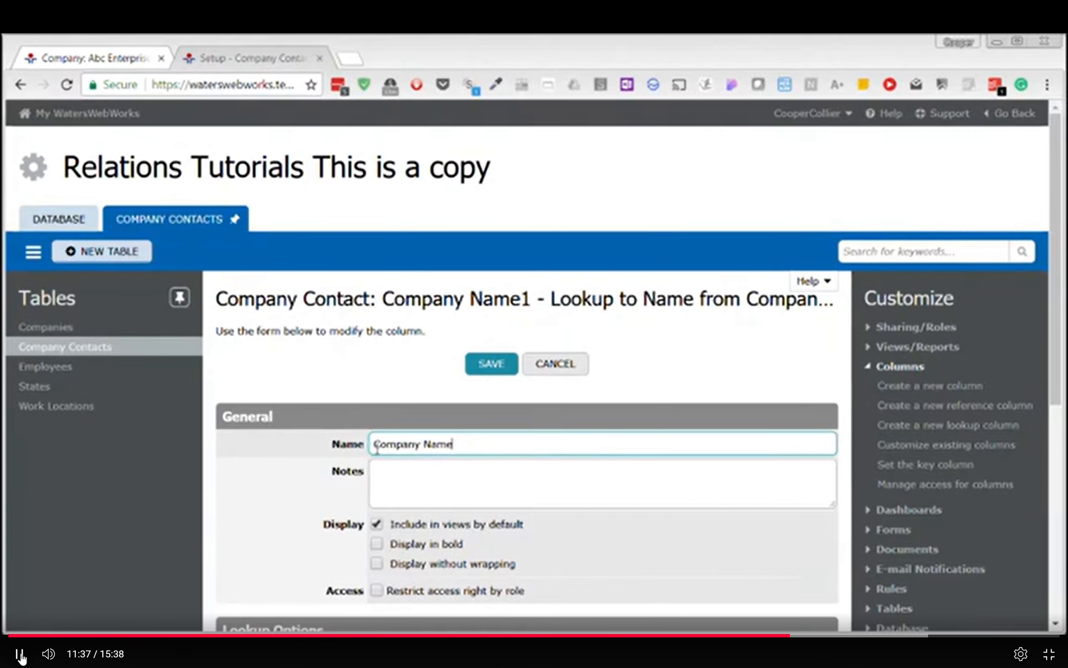
{"action": "type", "text": "BOD "}
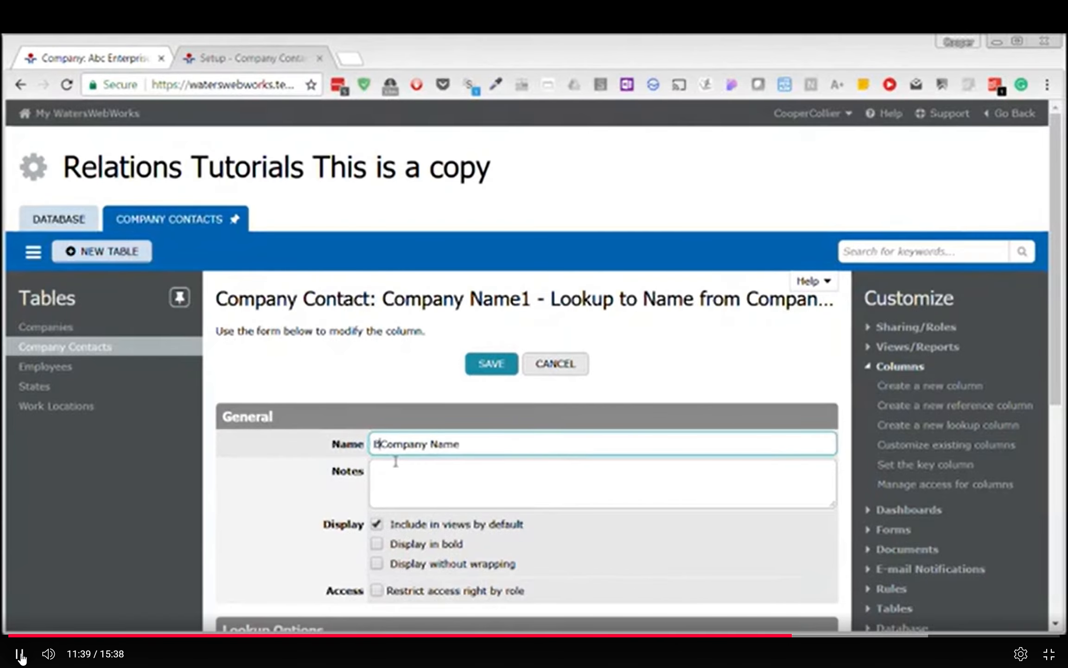
{"action": "type", "text": "for"}
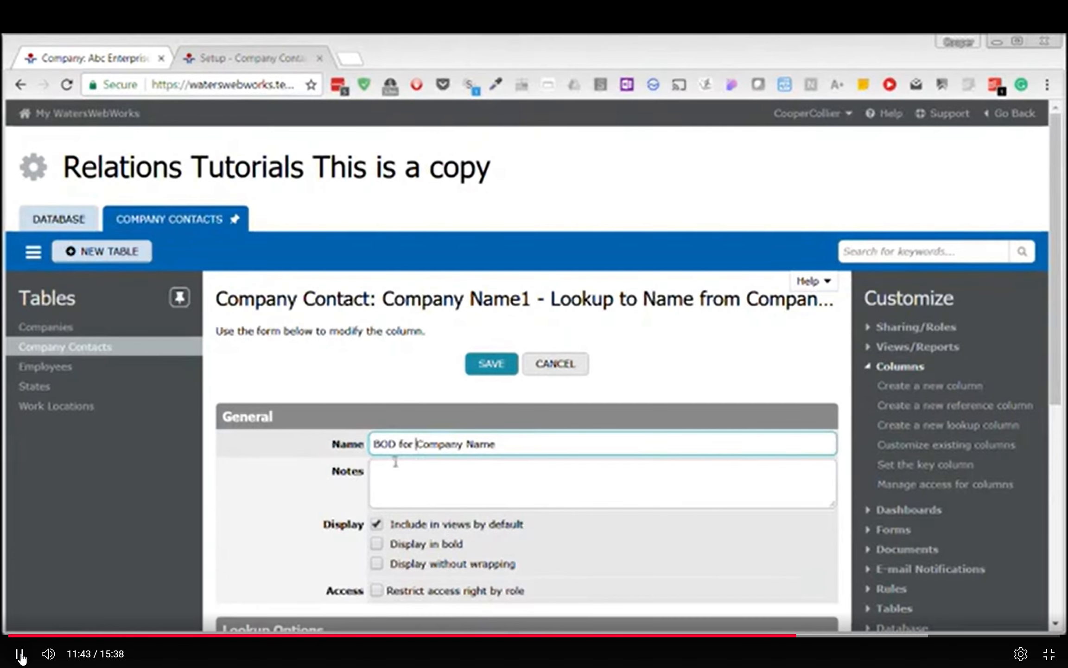
{"action": "left_click", "coordinate": [479, 366]}
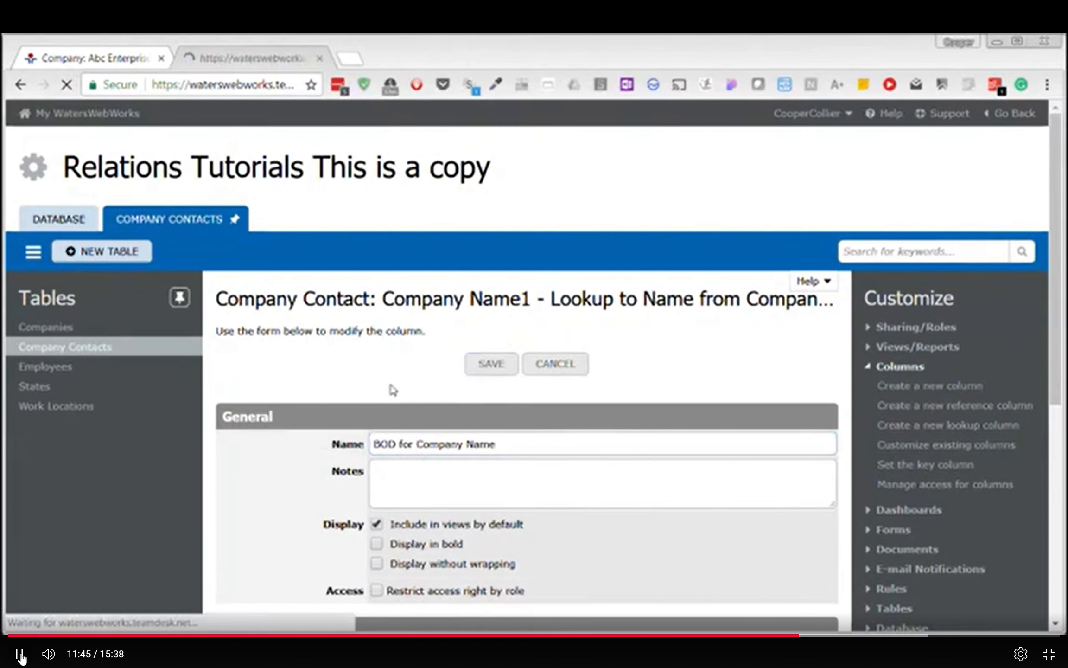
Step: Look over the Company Contact table's columns, references and system columns, comparing the Company and BOD for Company references
{"action": "scroll", "coordinate": [395, 475], "scroll_direction": "up", "scroll_amount": 4}
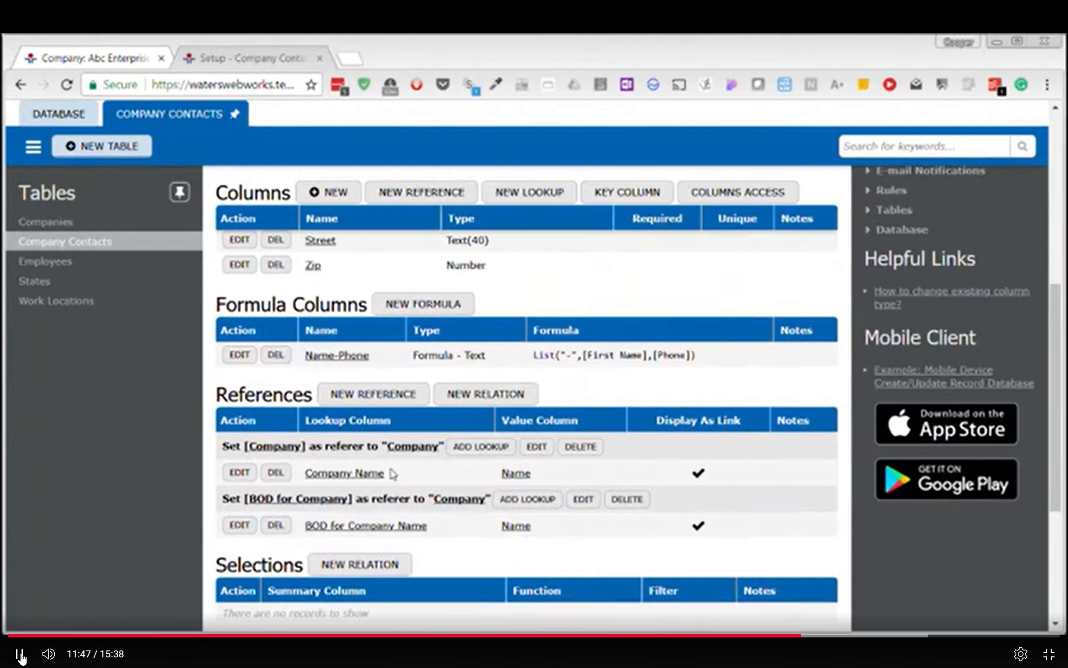
{"action": "scroll", "coordinate": [423, 512], "scroll_direction": "up", "scroll_amount": 5}
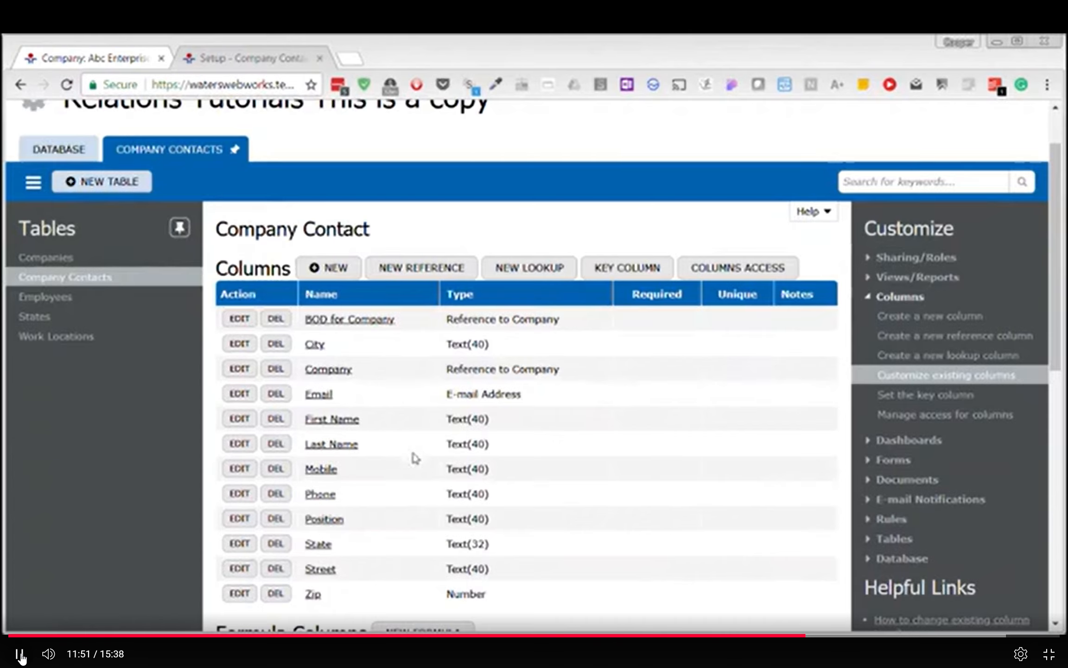
{"action": "scroll", "coordinate": [412, 459], "scroll_direction": "down", "scroll_amount": 5}
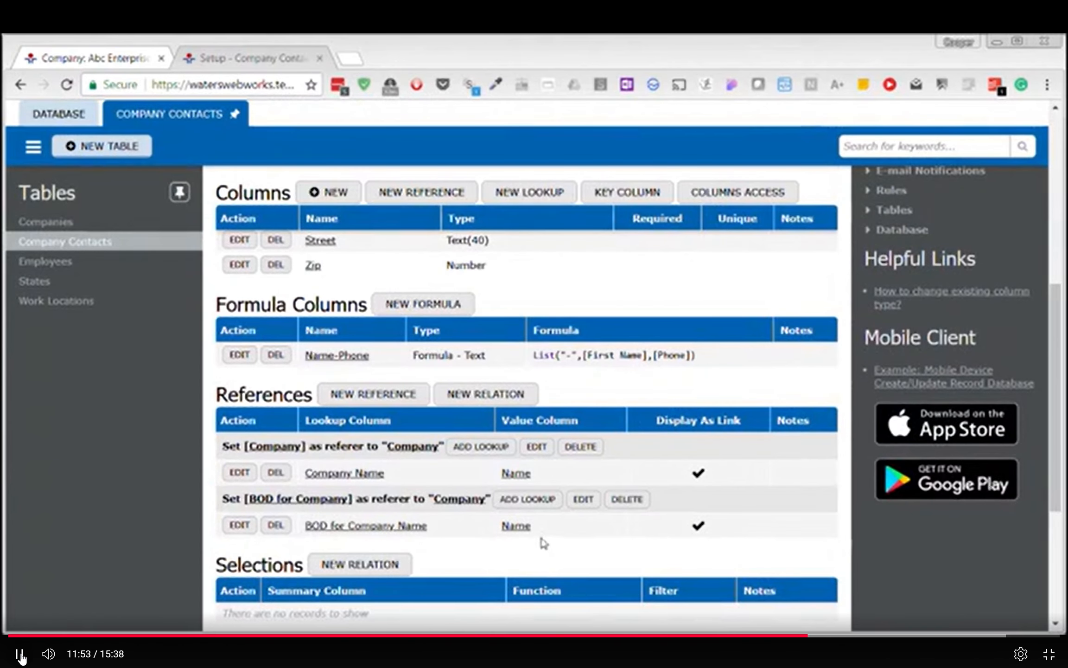
{"action": "scroll", "coordinate": [457, 540], "scroll_direction": "down", "scroll_amount": 3}
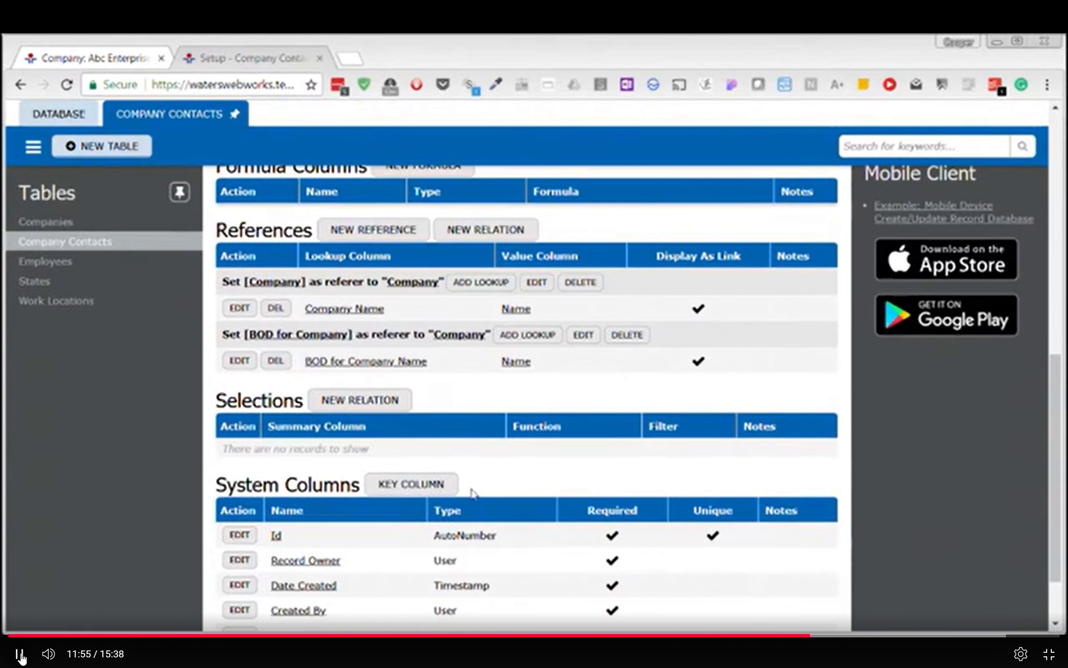
{"action": "scroll", "coordinate": [475, 487], "scroll_direction": "up", "scroll_amount": 4}
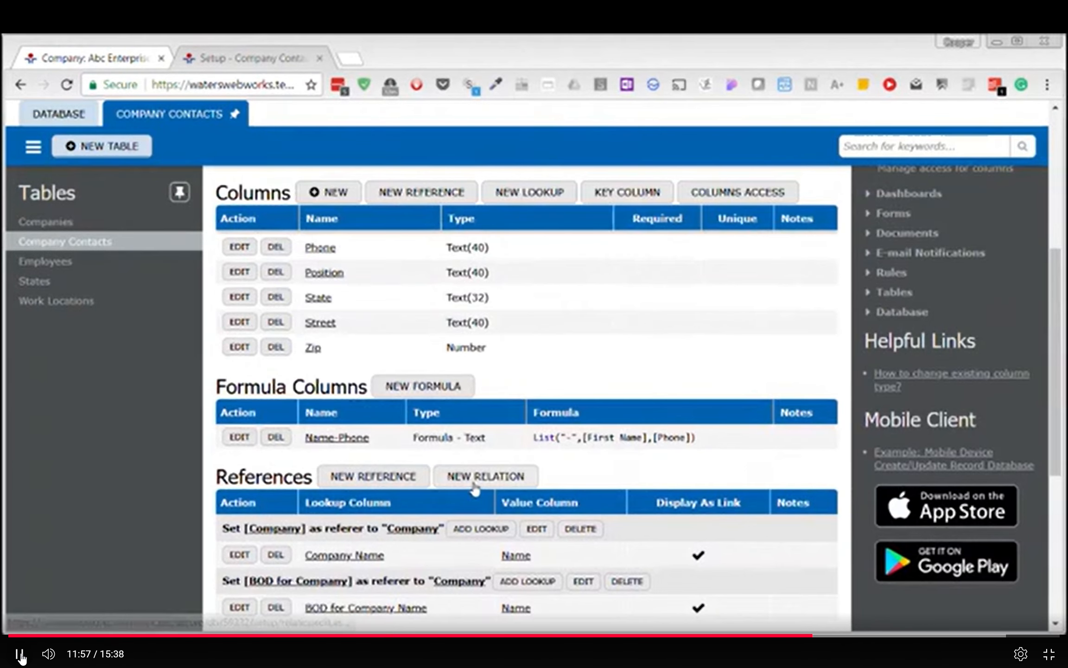
{"action": "scroll", "coordinate": [341, 210], "scroll_direction": "up", "scroll_amount": 5}
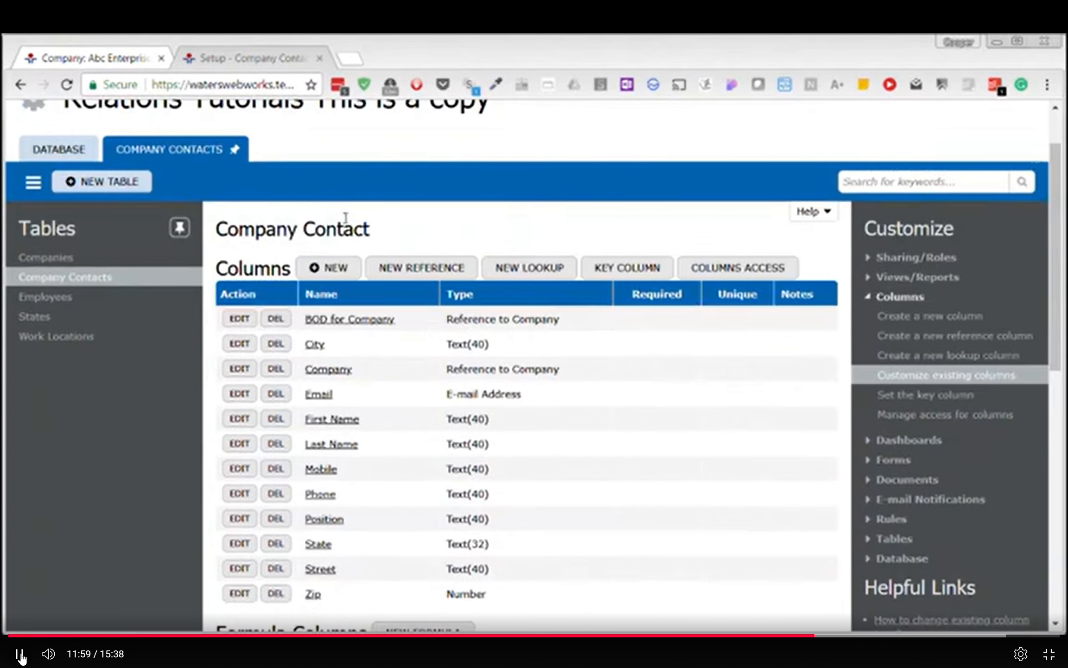
Step: Open the contact in Abc Enterprises Inc's Employees list, set BOD for Company to Abc Enterprises Inc and save the record
{"action": "left_click", "coordinate": [123, 65]}
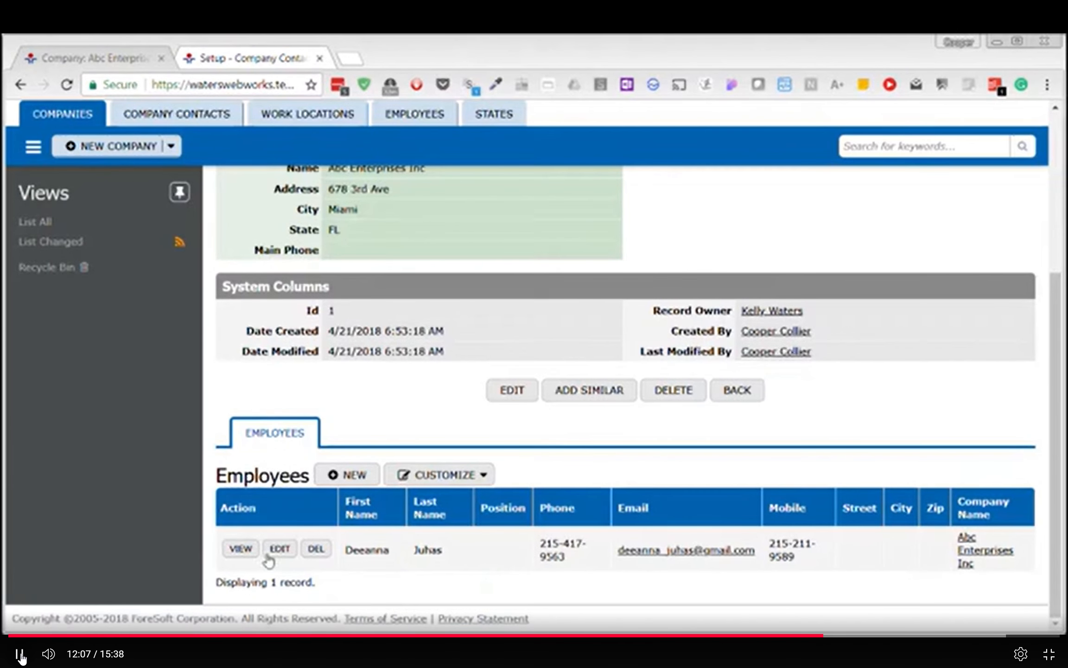
{"action": "left_click", "coordinate": [234, 550]}
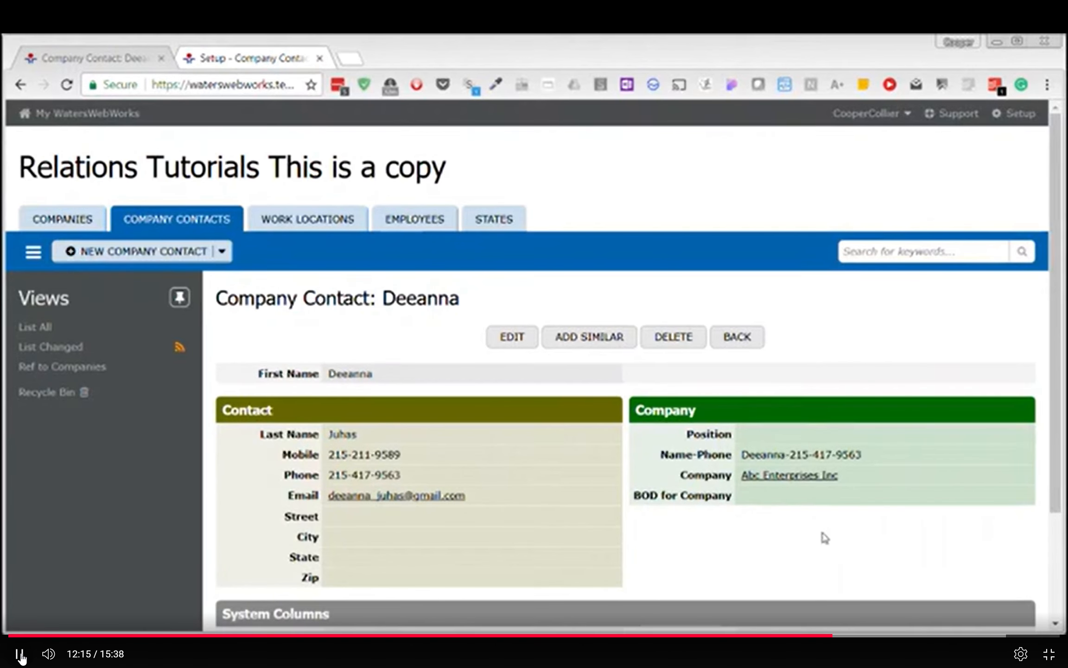
{"action": "left_click", "coordinate": [512, 341]}
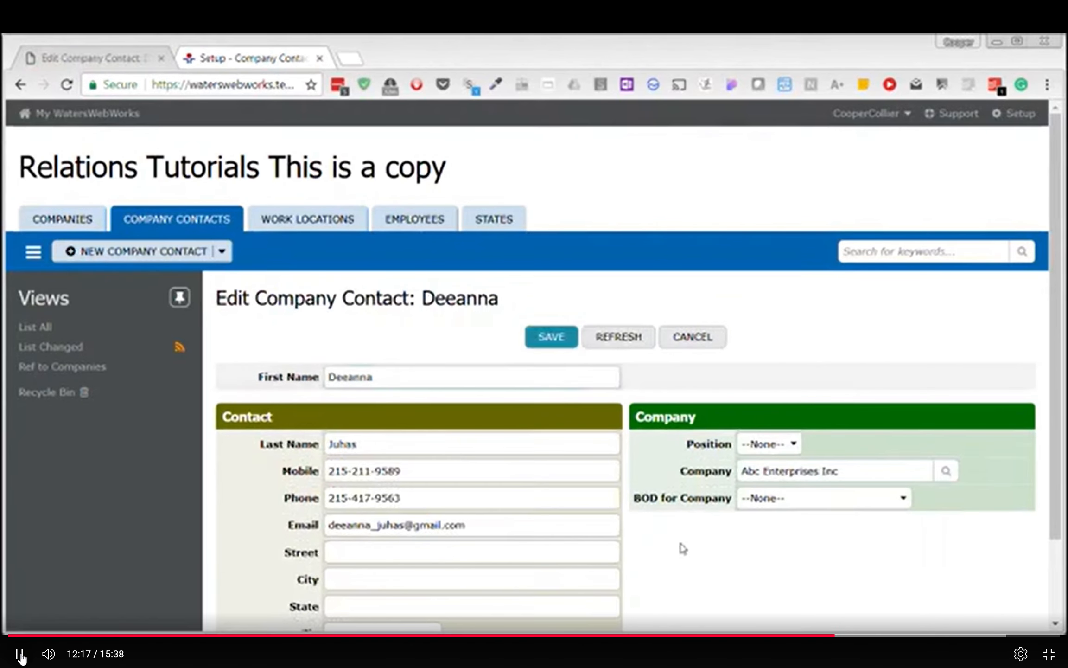
{"action": "left_click", "coordinate": [860, 501]}
{"action": "key", "text": "Down"}
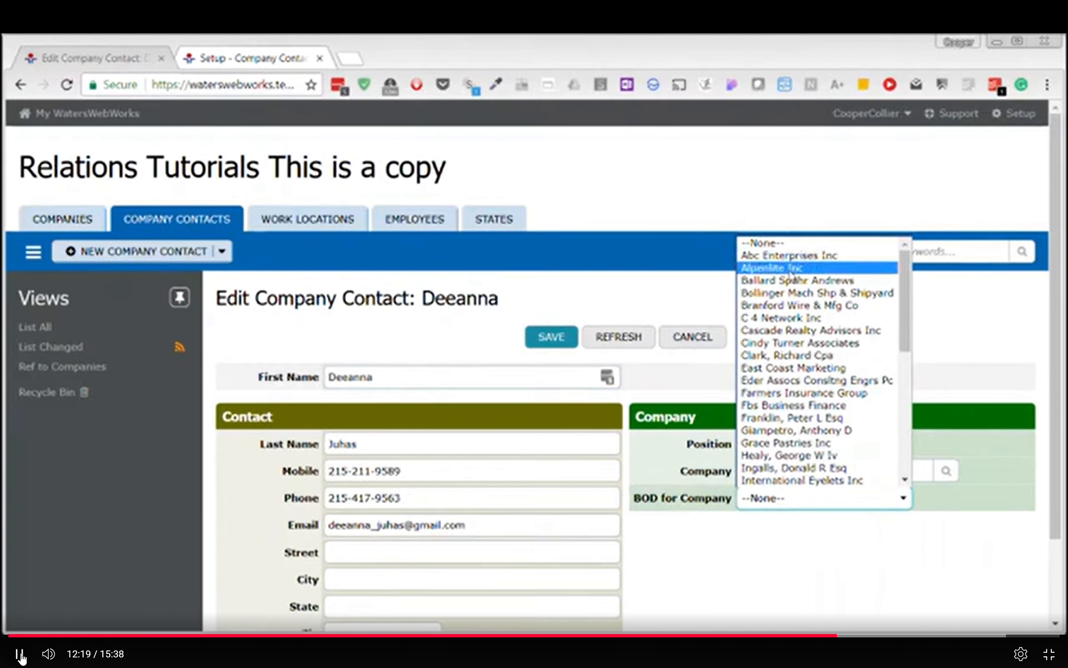
{"action": "key", "text": "Return"}
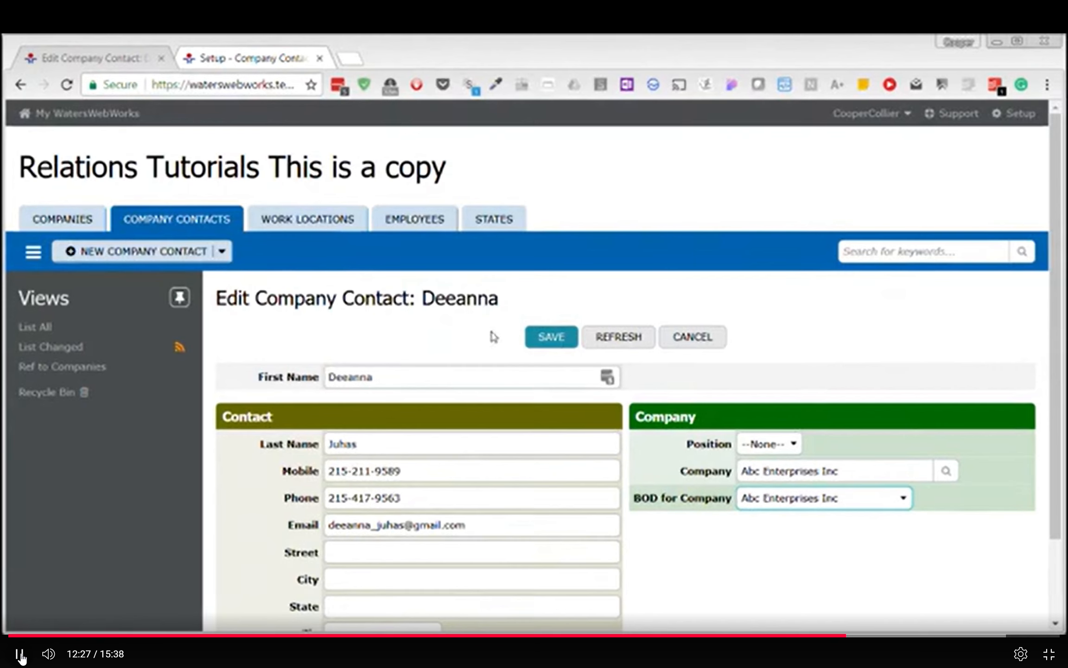
{"action": "left_click", "coordinate": [557, 338]}
Step: Follow the contact's BOD for Company link to the Abc Enterprises Inc record and examine its Employees and Board Members detail lists
{"action": "scroll", "coordinate": [696, 572], "scroll_direction": "down", "scroll_amount": 3}
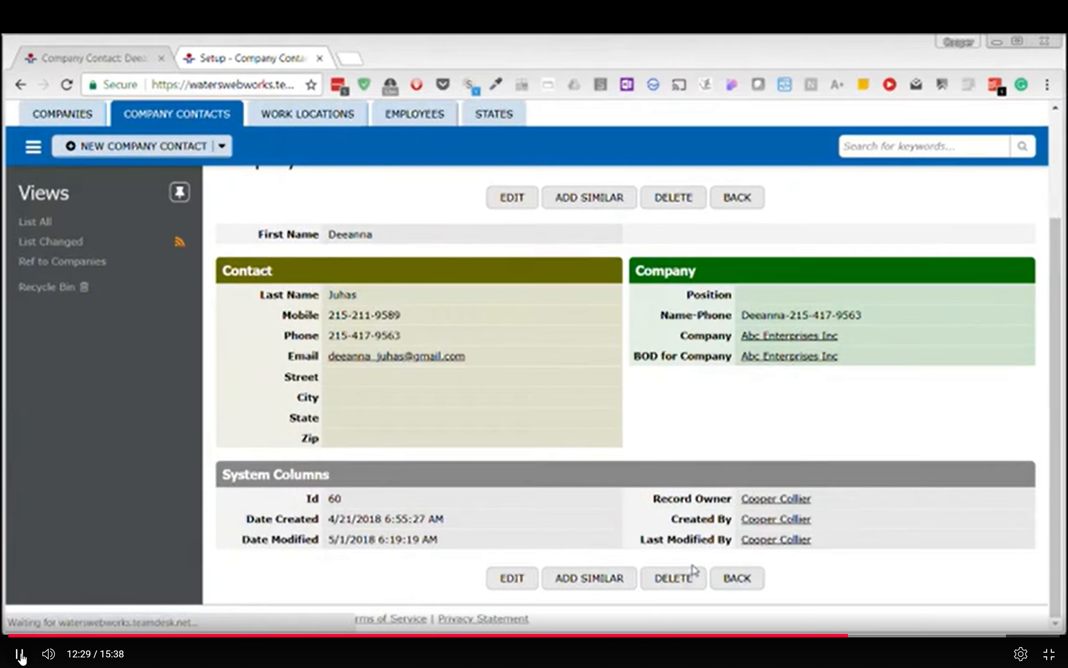
{"action": "left_click", "coordinate": [769, 357]}
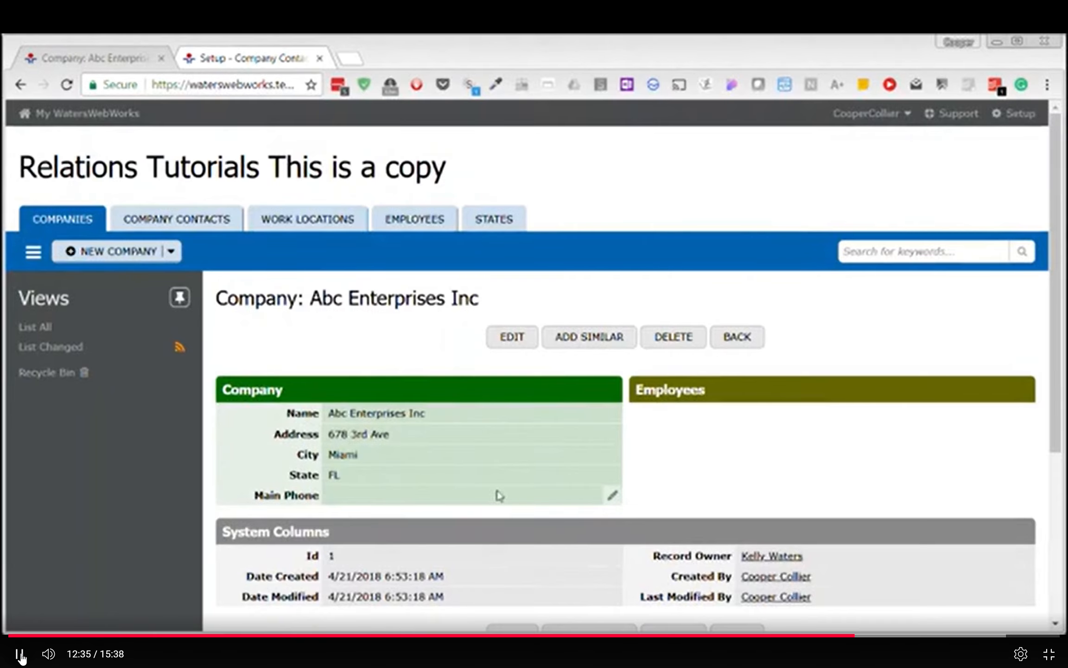
{"action": "scroll", "coordinate": [503, 496], "scroll_direction": "down", "scroll_amount": 5}
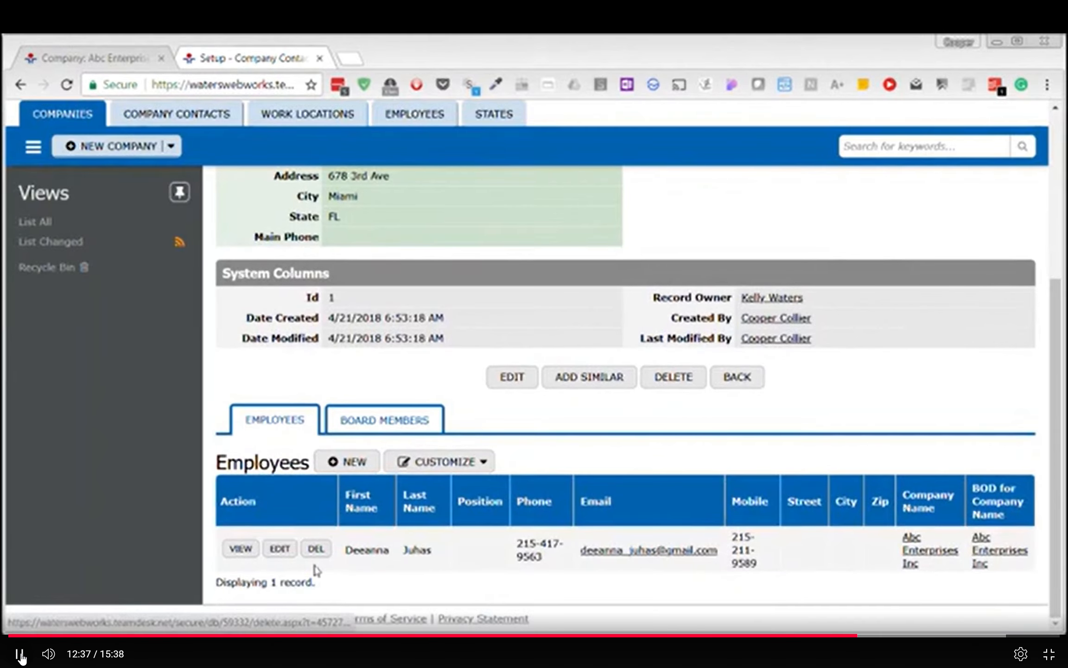
{"action": "left_click", "coordinate": [405, 421]}
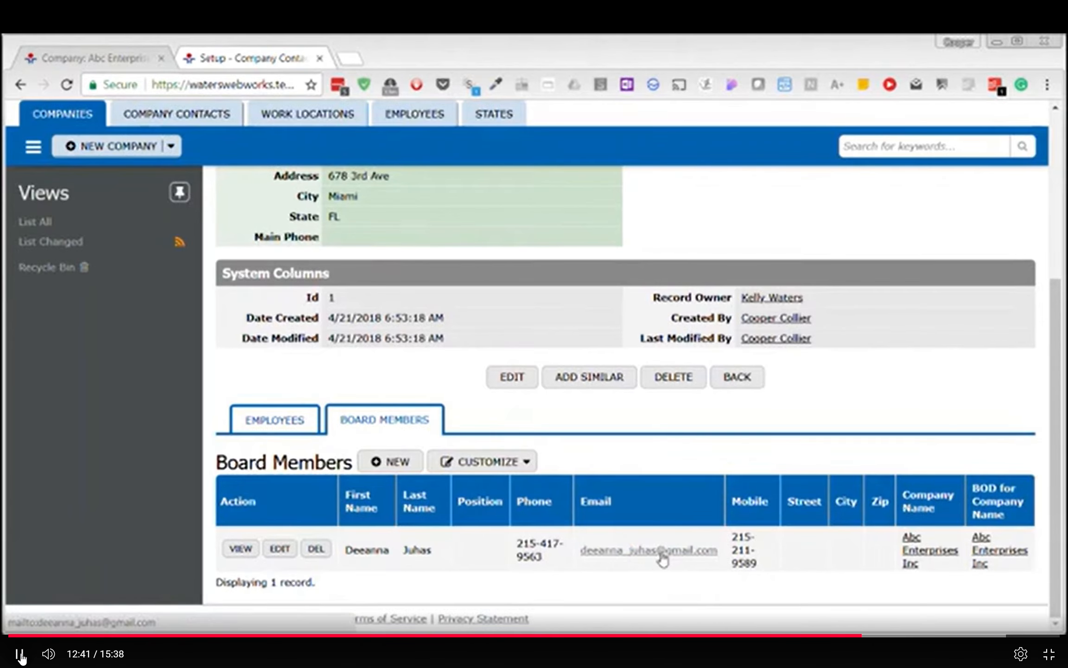
{"action": "scroll", "coordinate": [599, 531], "scroll_direction": "up", "scroll_amount": 4}
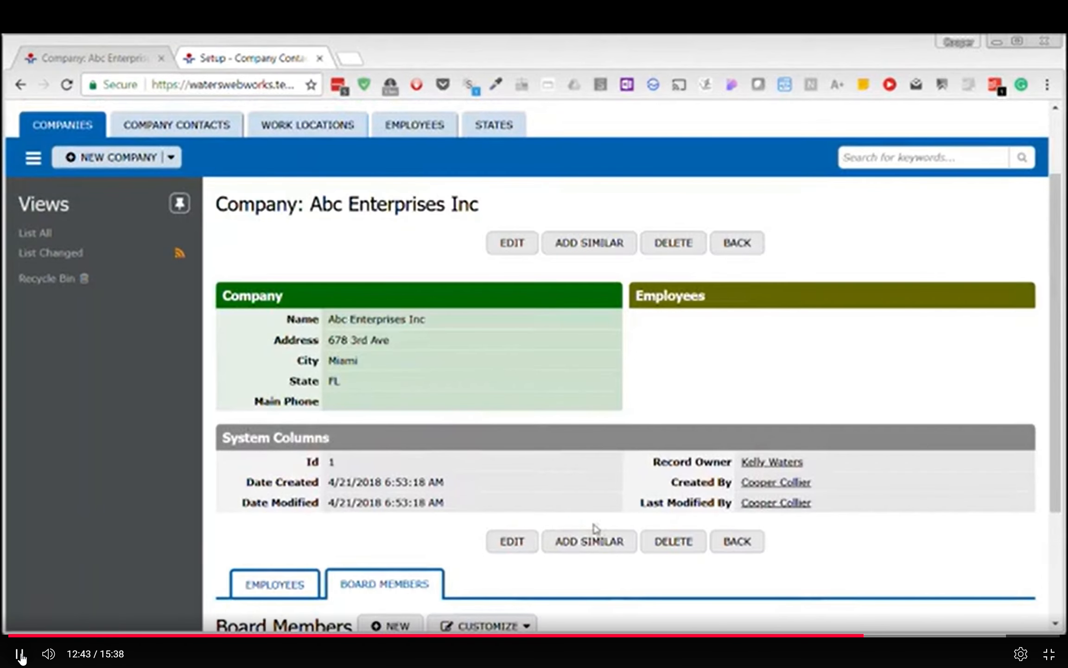
Step: Edit the third contact in the Company Contacts list and set BOD for Company to Abc Enterprises Inc
{"action": "left_click", "coordinate": [193, 132]}
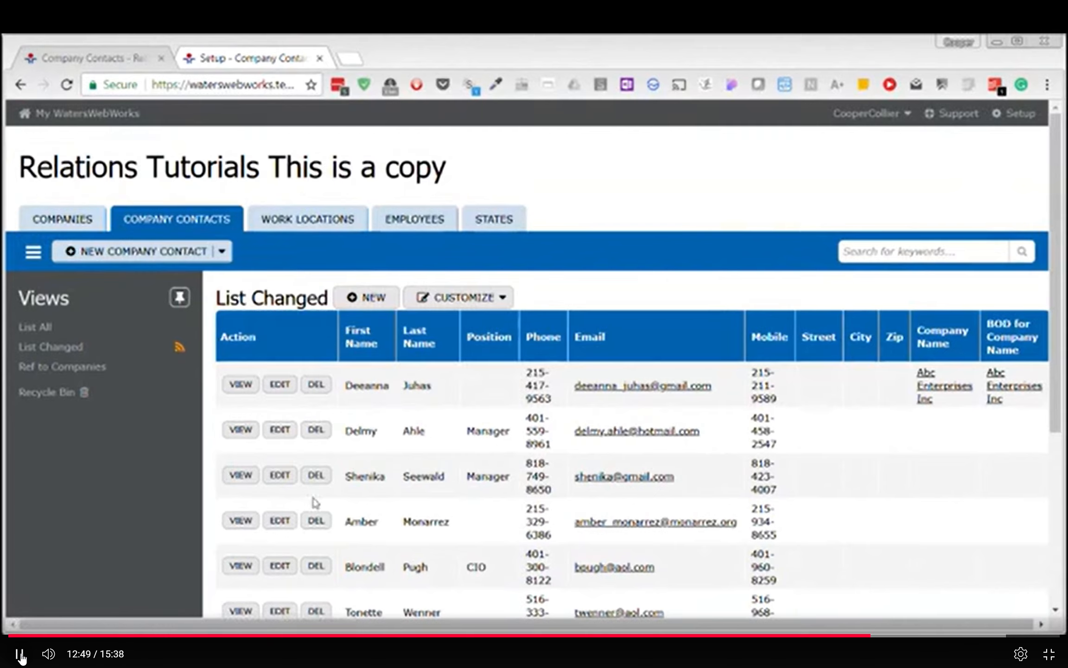
{"action": "left_click", "coordinate": [279, 477]}
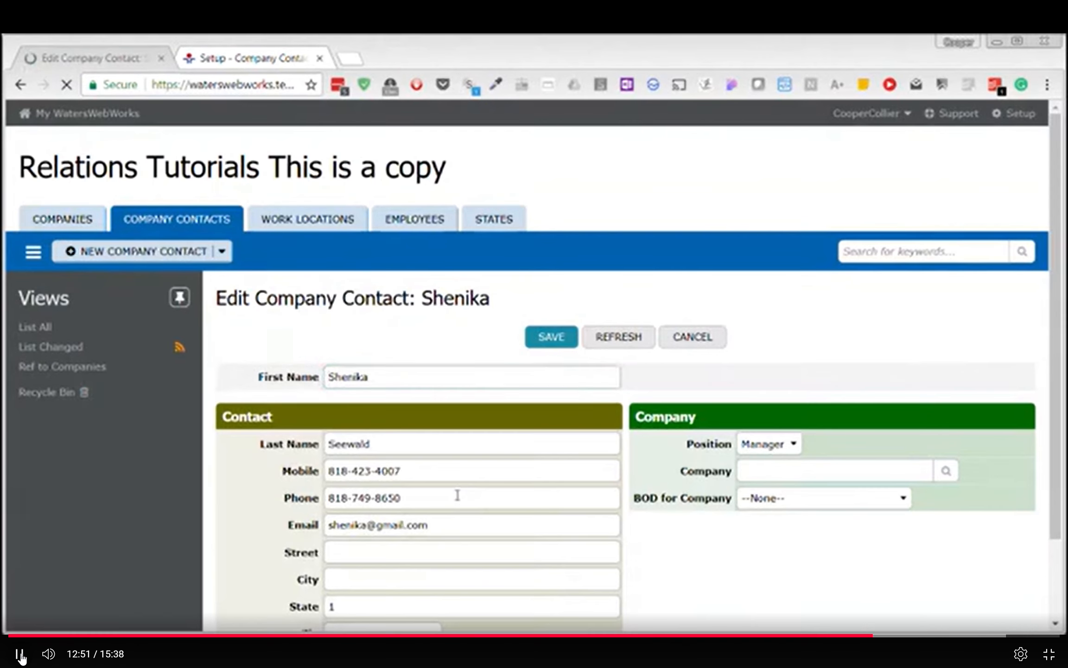
{"action": "left_click", "coordinate": [787, 504]}
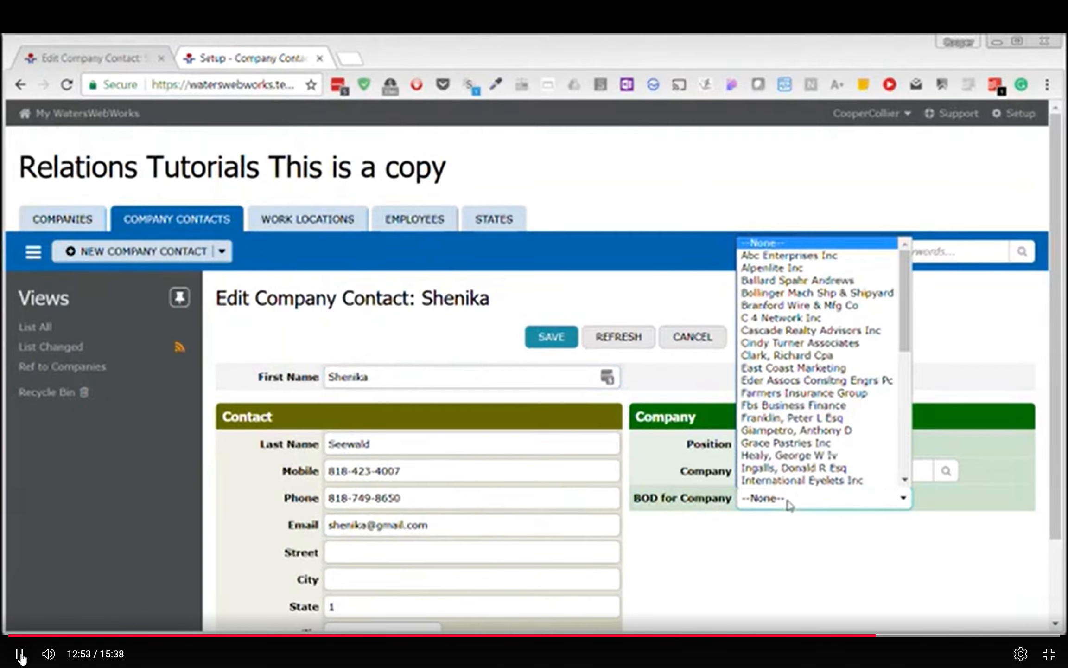
{"action": "left_click", "coordinate": [962, 376]}
{"action": "scroll", "coordinate": [1037, 375], "scroll_direction": "down", "scroll_amount": 3}
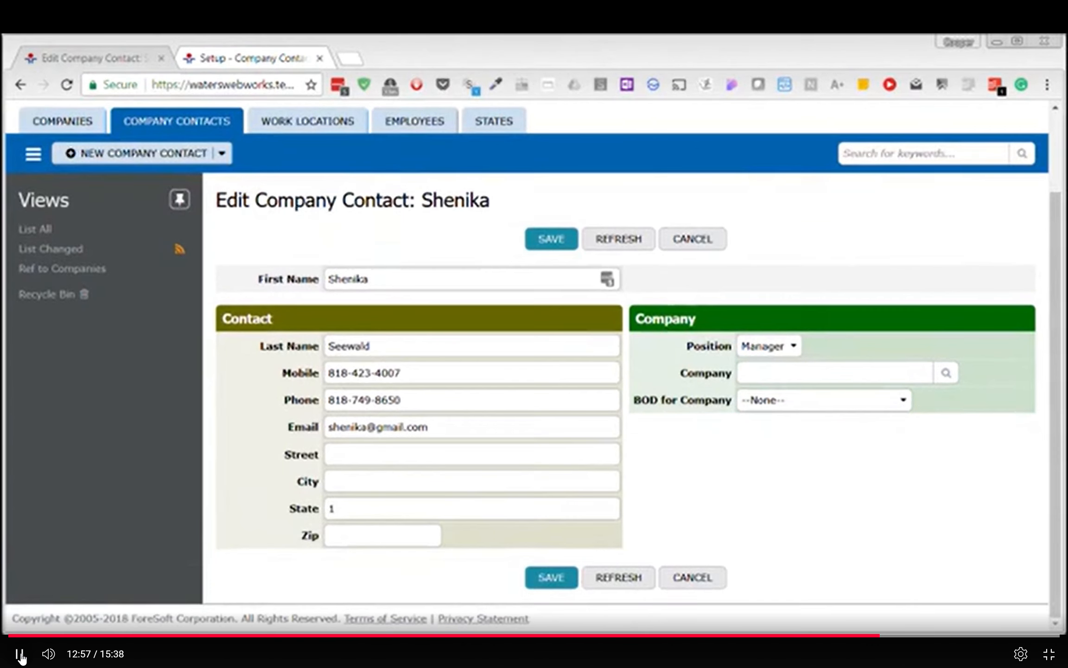
{"action": "left_click", "coordinate": [904, 402]}
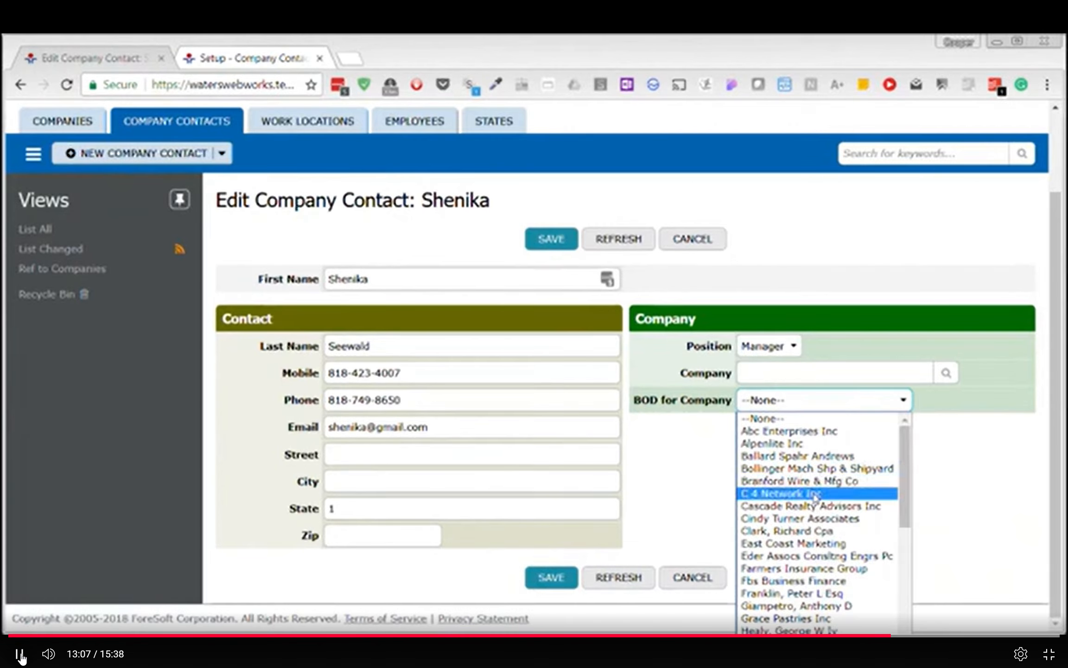
{"action": "scroll", "coordinate": [816, 498], "scroll_direction": "down", "scroll_amount": 6}
{"action": "scroll", "coordinate": [816, 499], "scroll_direction": "up", "scroll_amount": 6}
{"action": "scroll", "coordinate": [816, 499], "scroll_direction": "down", "scroll_amount": 6}
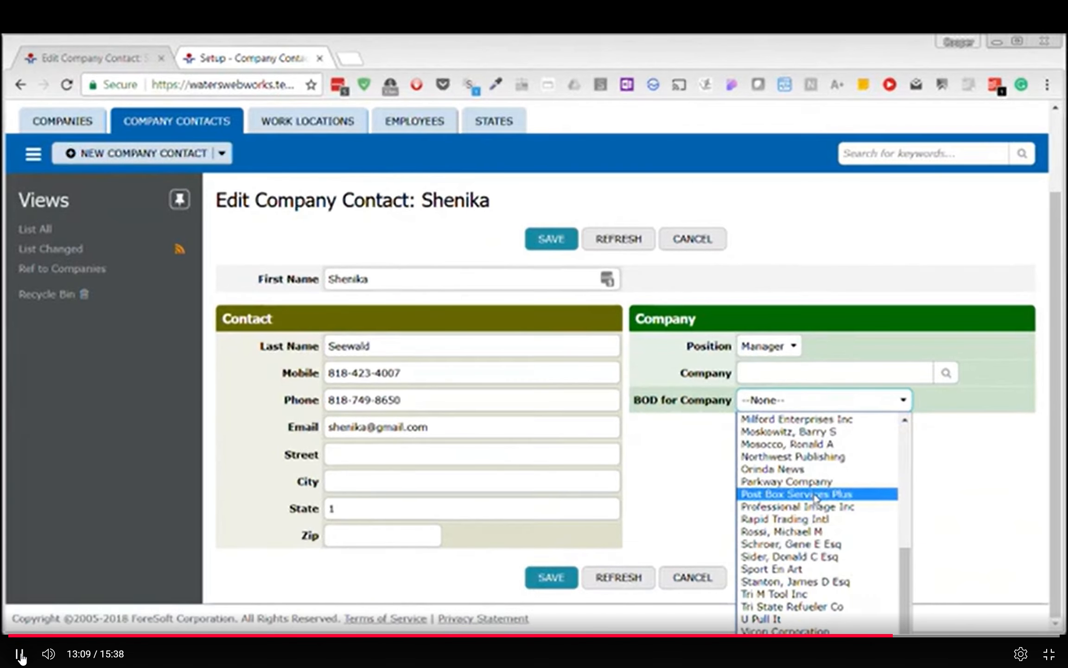
{"action": "scroll", "coordinate": [816, 499], "scroll_direction": "up", "scroll_amount": 6}
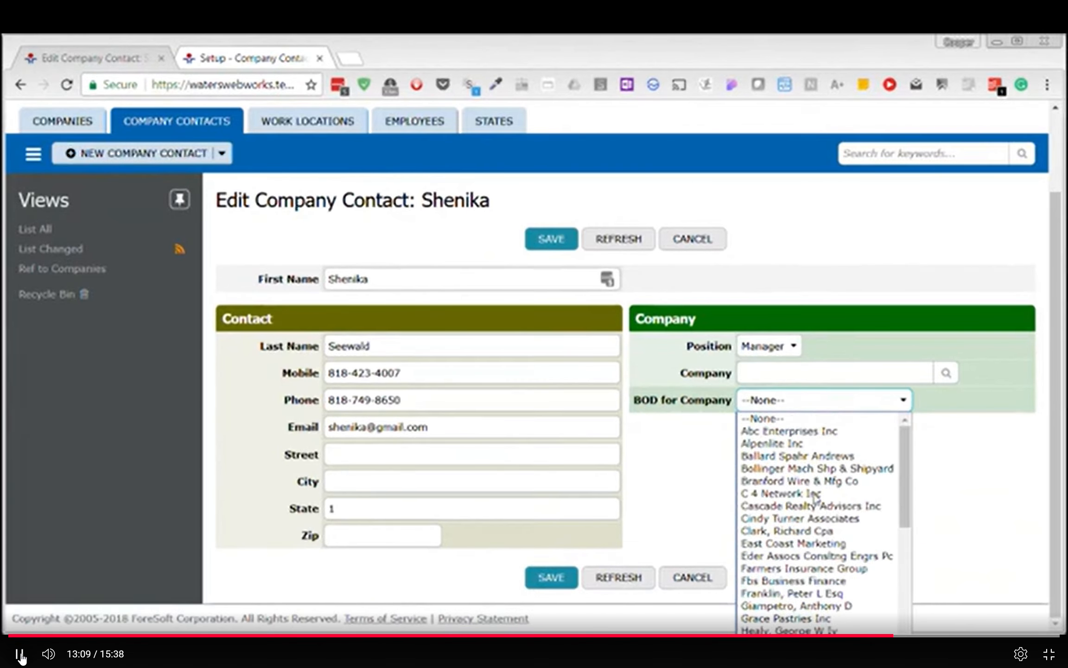
{"action": "left_click", "coordinate": [791, 432]}
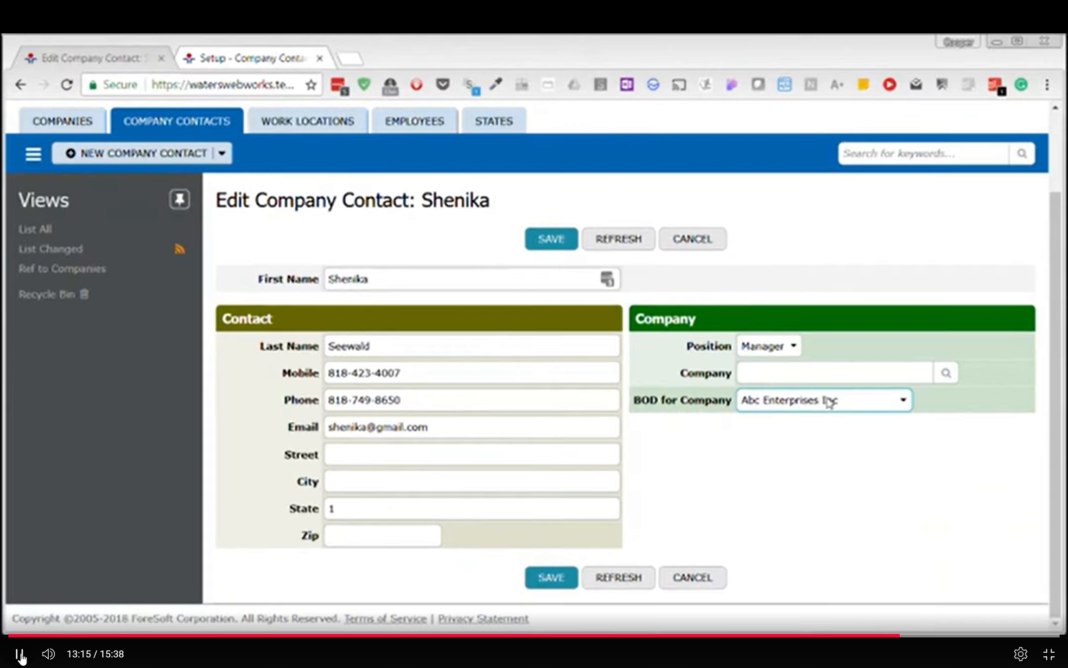
{"action": "left_click", "coordinate": [906, 403]}
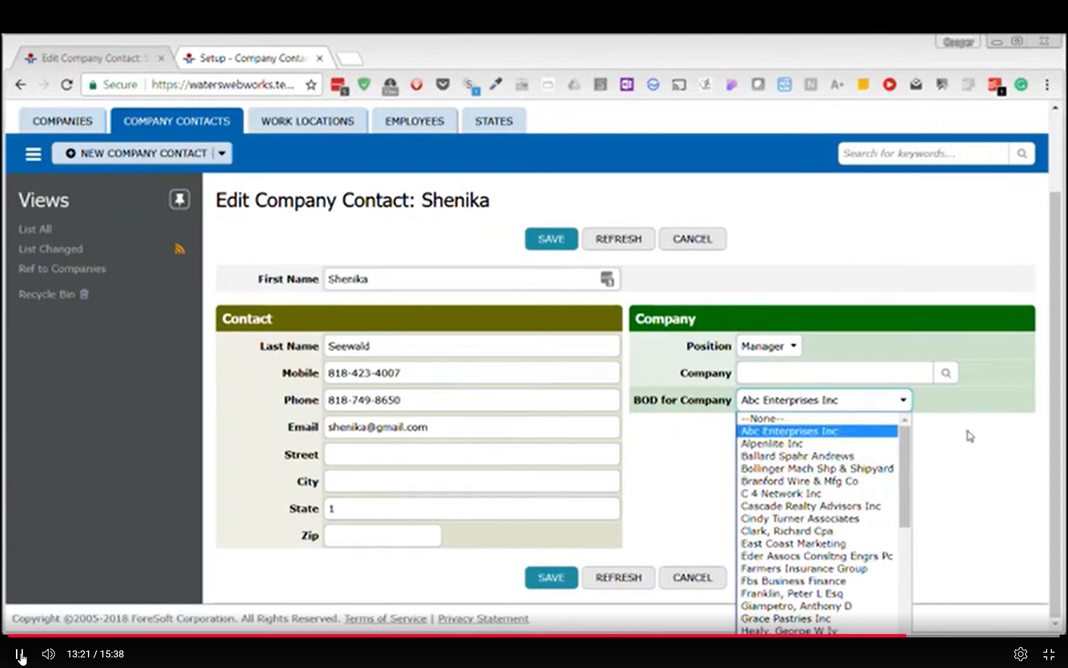
{"action": "left_click", "coordinate": [948, 448]}
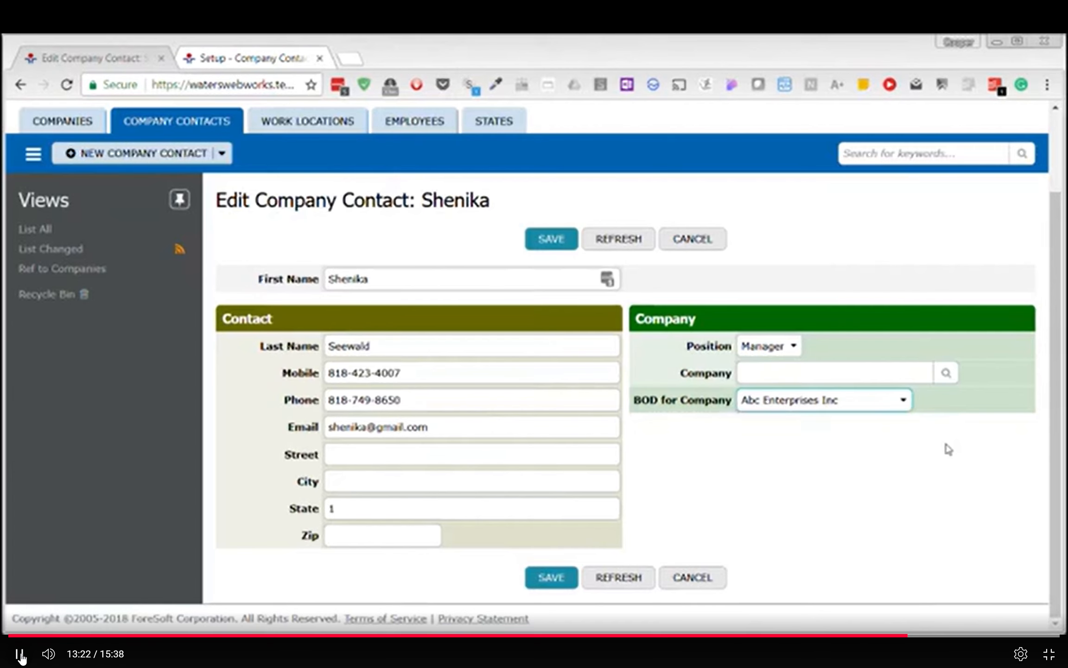
Step: Set this contact's Company to Ballard Spahr Andrews and save the record, returning to the changed contacts list
{"action": "left_click", "coordinate": [774, 369]}
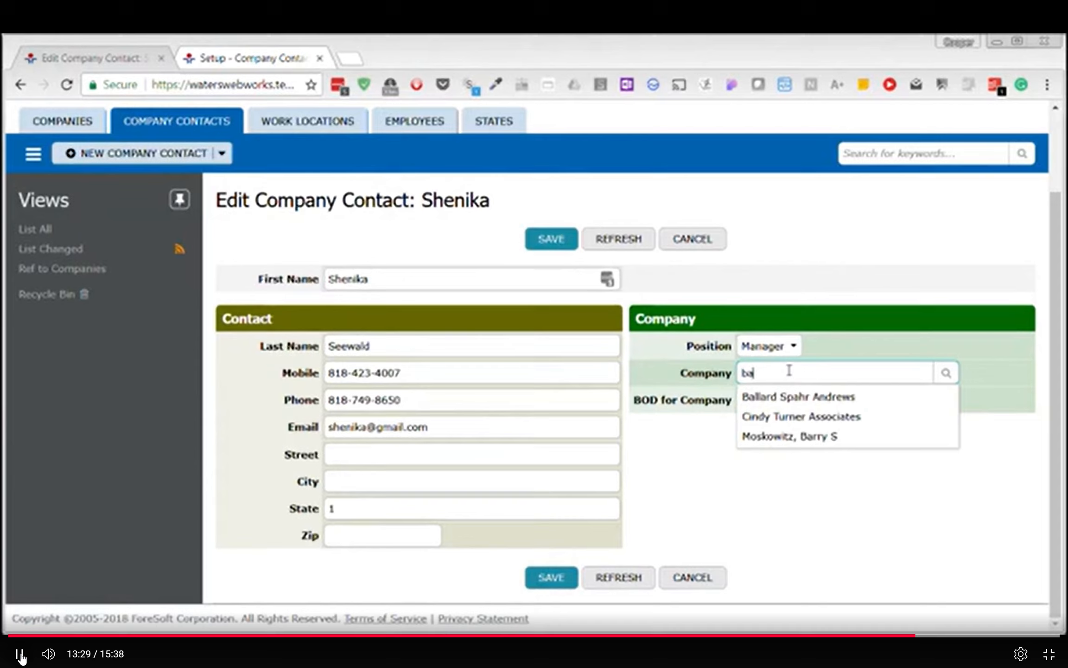
{"action": "left_click", "coordinate": [787, 397]}
{"action": "mouse_move", "coordinate": [731, 377]}
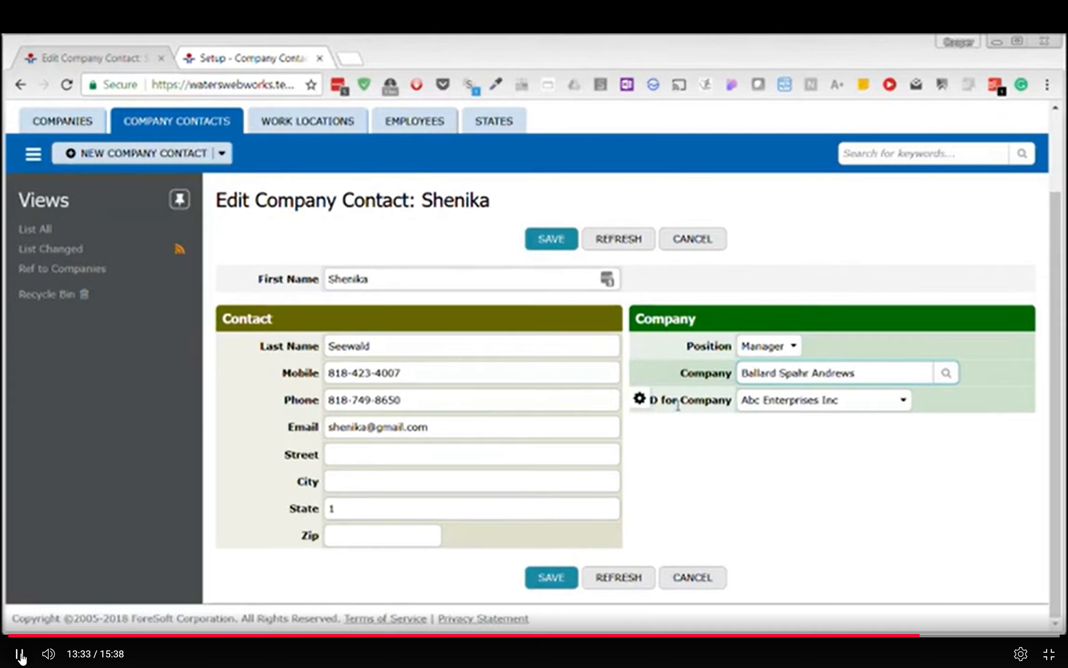
{"action": "left_click", "coordinate": [554, 578]}
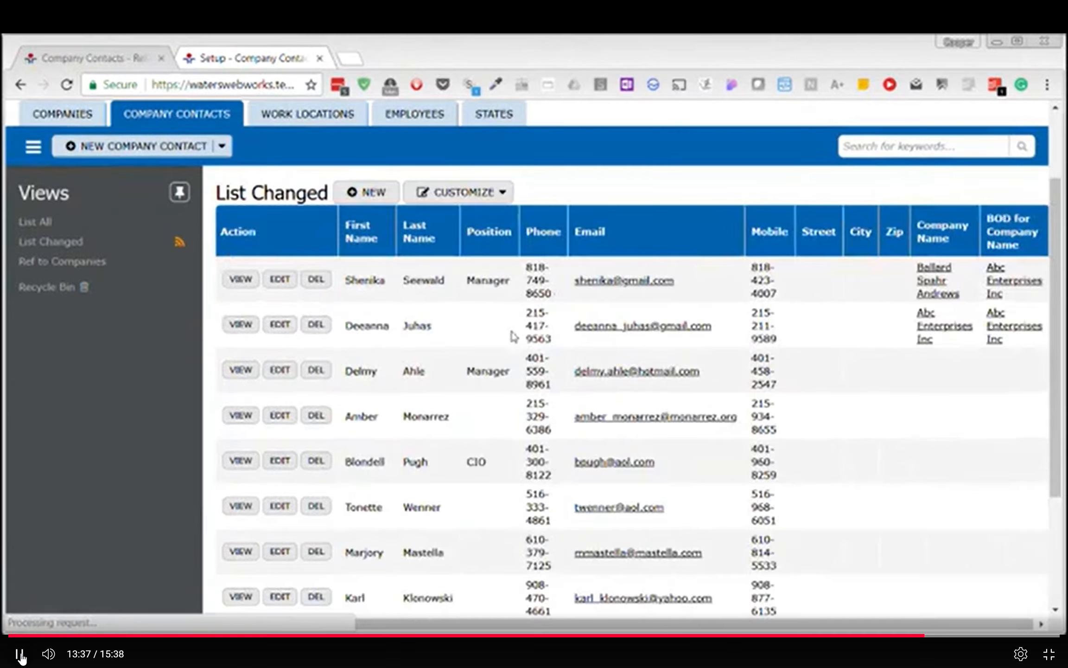
{"action": "scroll", "coordinate": [494, 399], "scroll_direction": "up", "scroll_amount": 3}
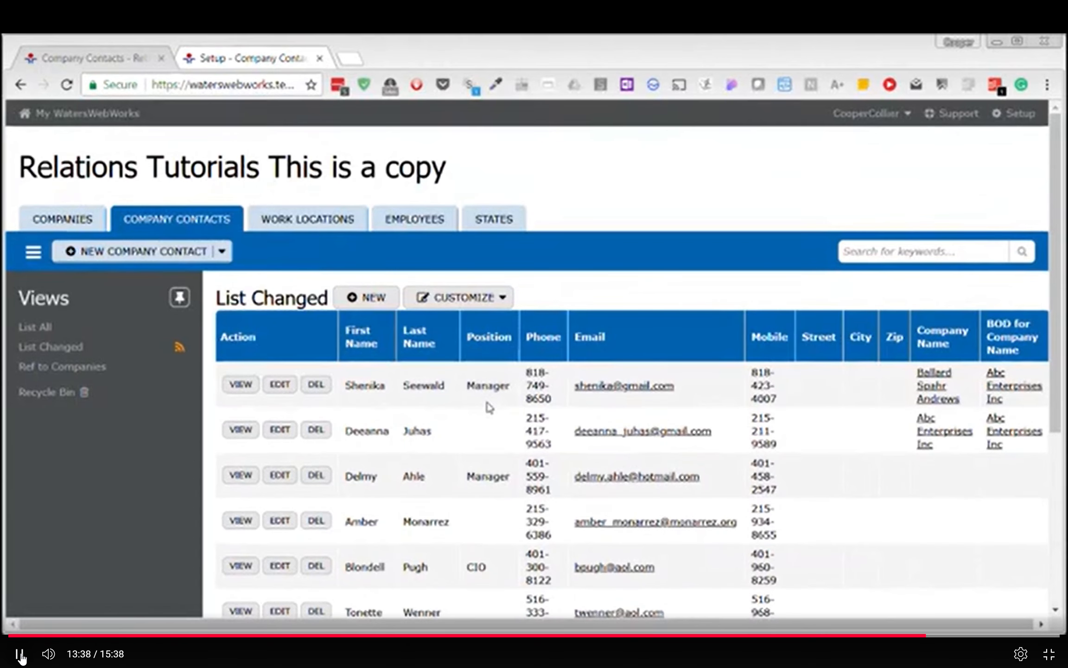
Step: View the CIO contact's record from the Company Contacts list, check its Company and BOD for Company fields, and return to the list
{"action": "left_click", "coordinate": [70, 219]}
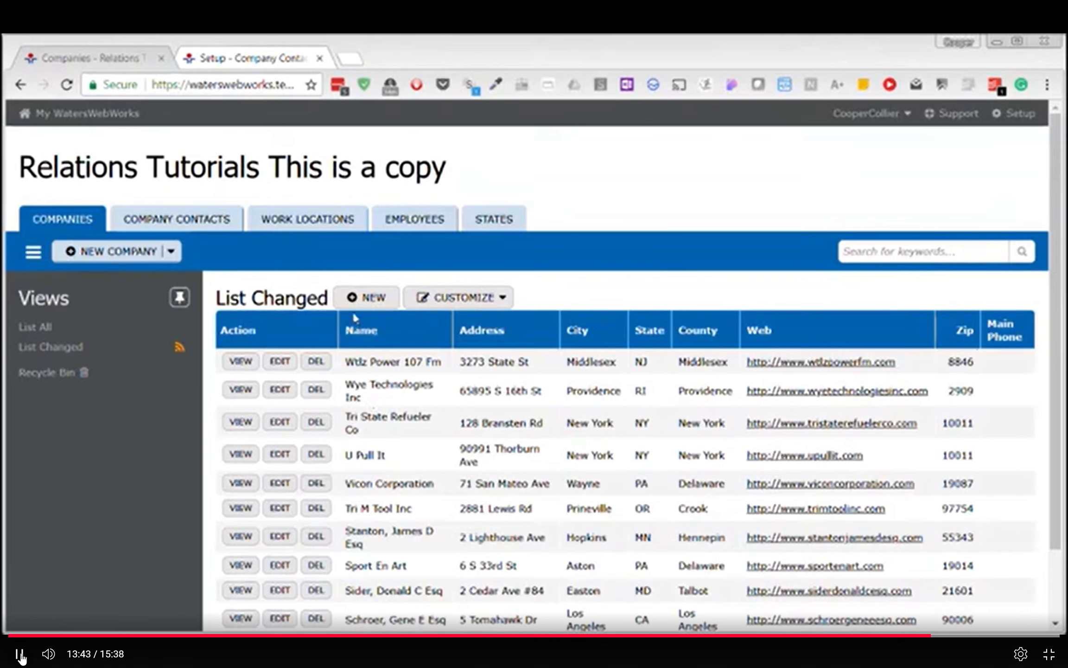
{"action": "left_click", "coordinate": [178, 230]}
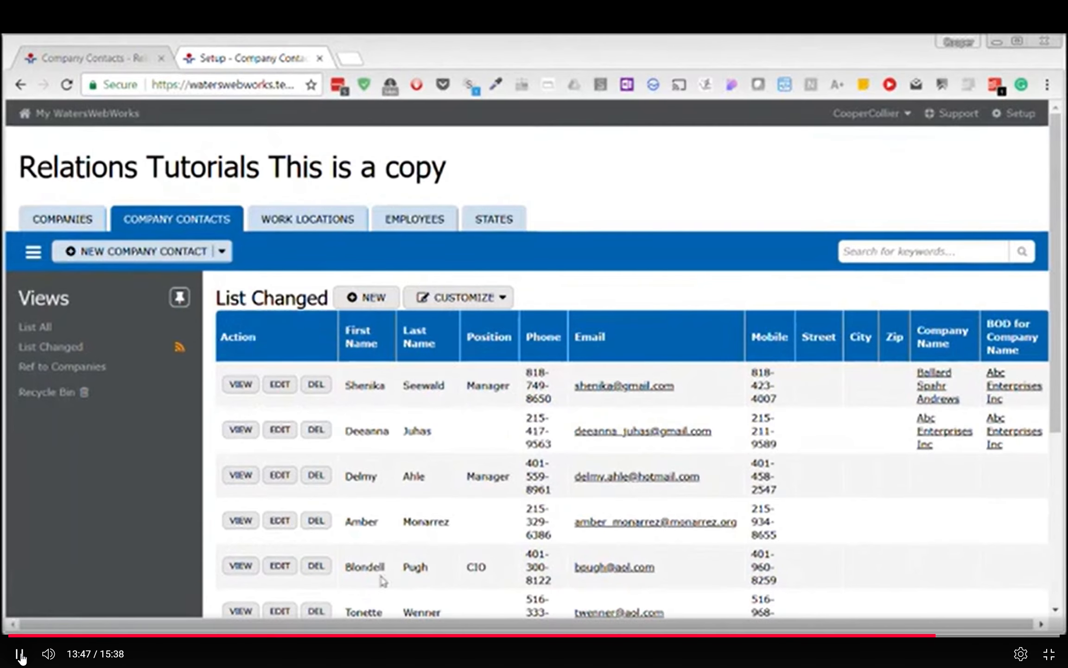
{"action": "left_click", "coordinate": [240, 568]}
{"action": "scroll", "coordinate": [598, 500], "scroll_direction": "down", "scroll_amount": 2}
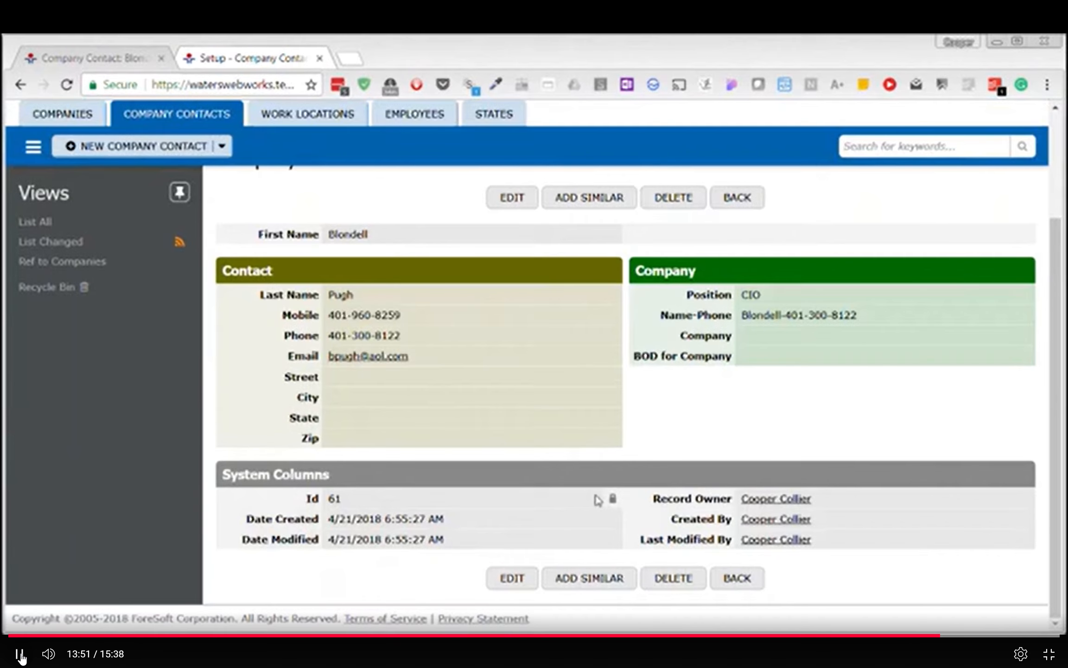
{"action": "scroll", "coordinate": [597, 500], "scroll_direction": "up", "scroll_amount": 2}
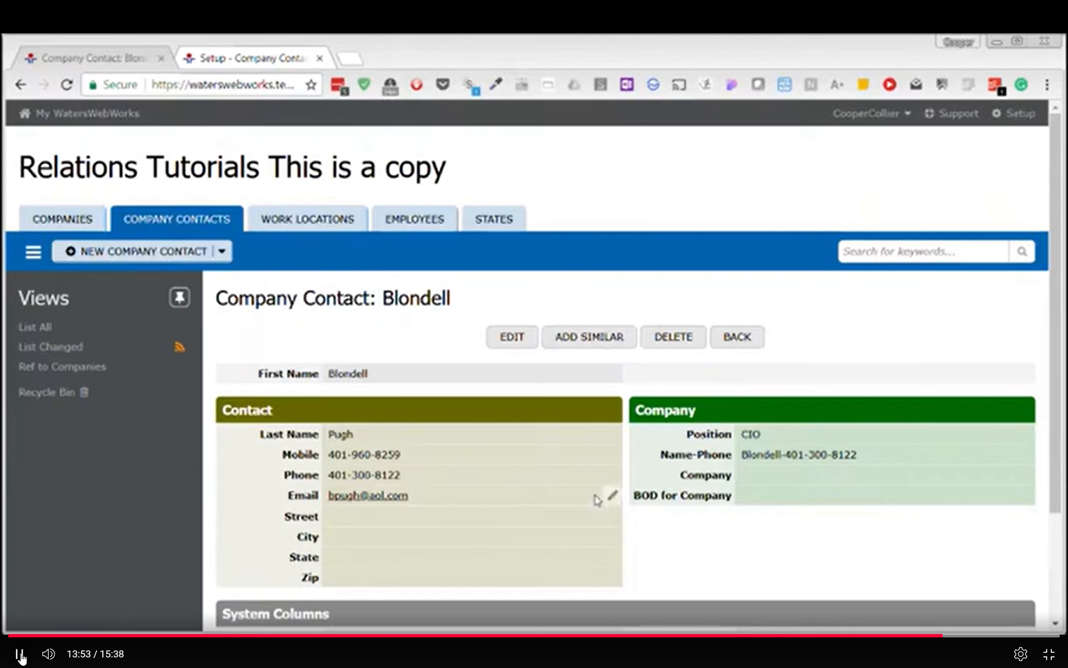
{"action": "left_click", "coordinate": [736, 336]}
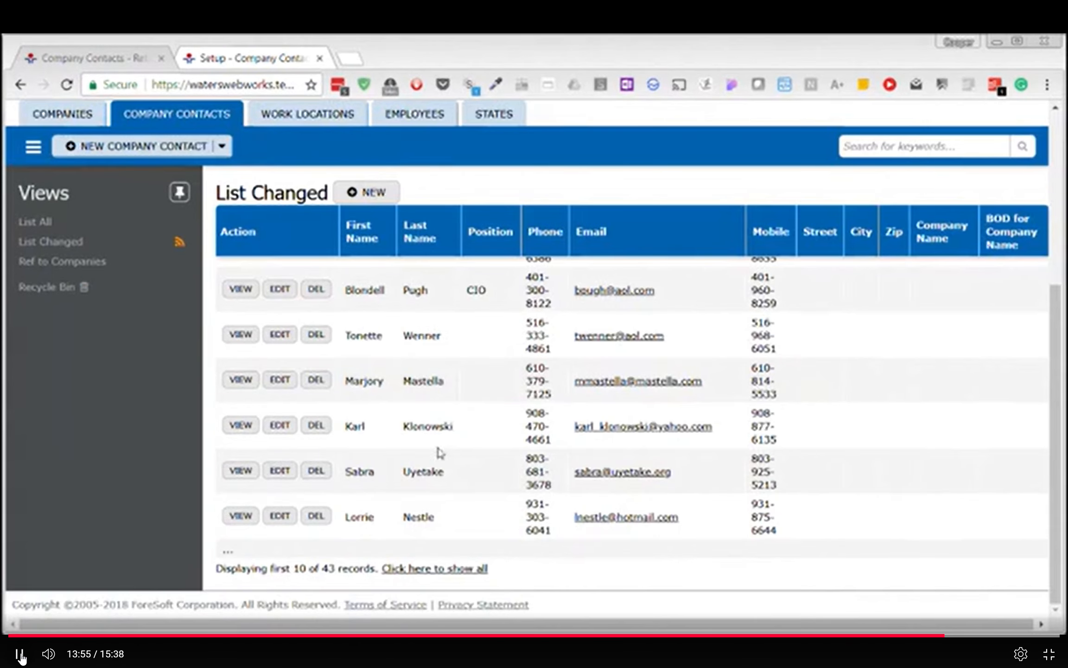
{"action": "scroll", "coordinate": [437, 447], "scroll_direction": "up", "scroll_amount": 3}
Step: Sort the Companies list by Name, open the Abc Enterprises Inc record and examine its Employees and Board Members detail lists
{"action": "left_click", "coordinate": [48, 194]}
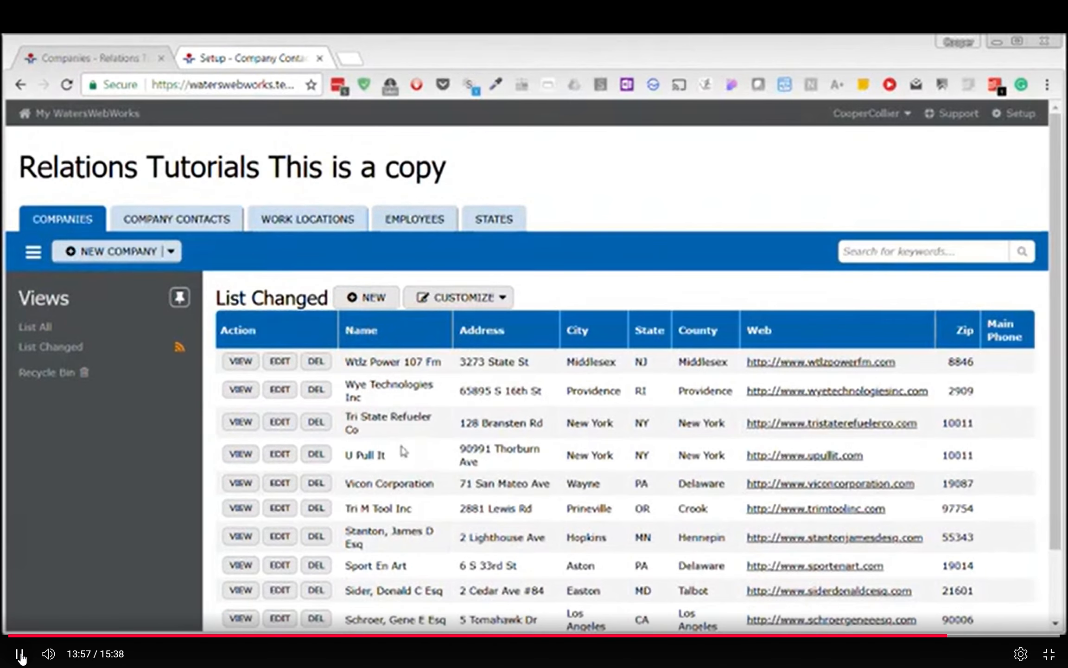
{"action": "left_click", "coordinate": [375, 335]}
{"action": "scroll", "coordinate": [423, 479], "scroll_direction": "down", "scroll_amount": 2}
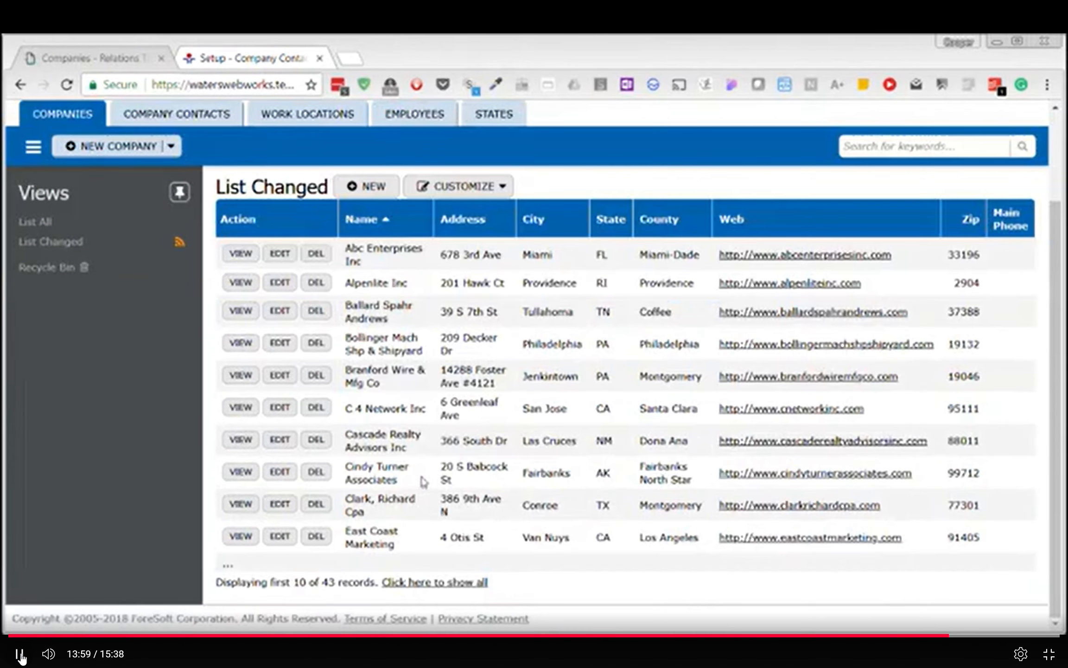
{"action": "scroll", "coordinate": [414, 419], "scroll_direction": "up", "scroll_amount": 2}
{"action": "left_click", "coordinate": [240, 335]}
{"action": "scroll", "coordinate": [510, 420], "scroll_direction": "down", "scroll_amount": 5}
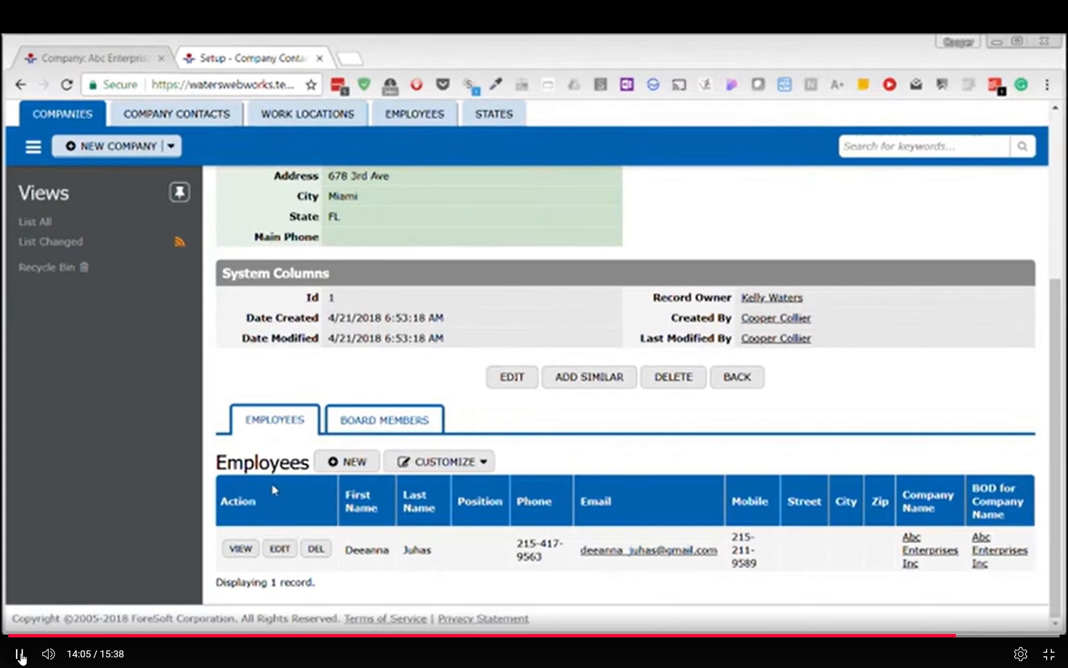
{"action": "left_click", "coordinate": [370, 420]}
{"action": "scroll", "coordinate": [381, 491], "scroll_direction": "down", "scroll_amount": 1}
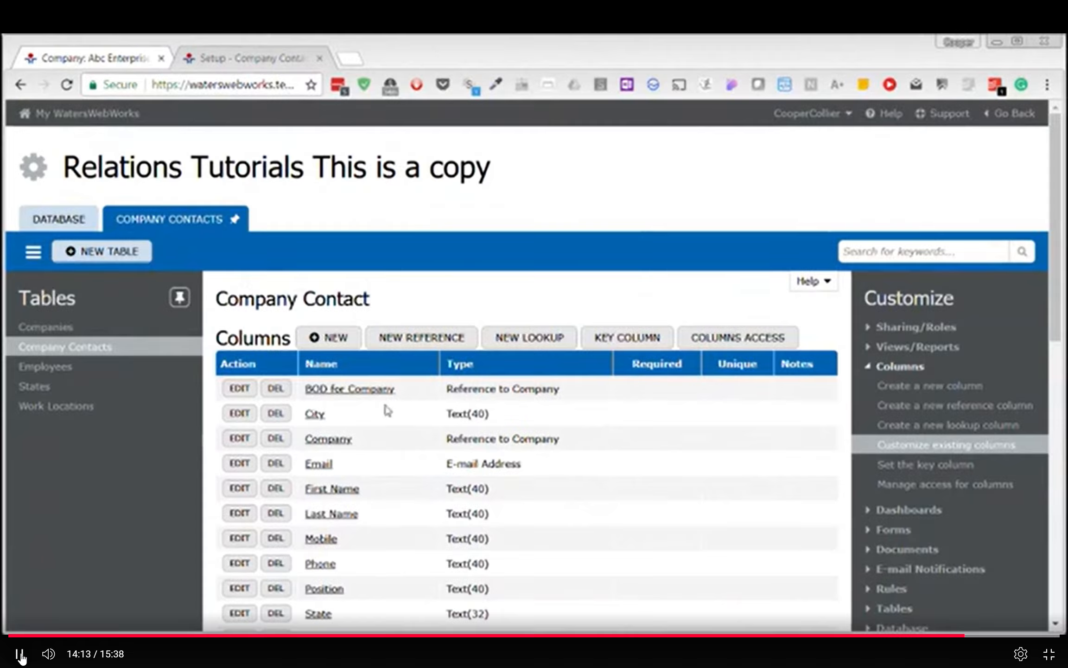
Step: In the database setup, review the Companies table's Selections and the Company Contacts table's References for both relations
{"action": "left_click", "coordinate": [40, 326]}
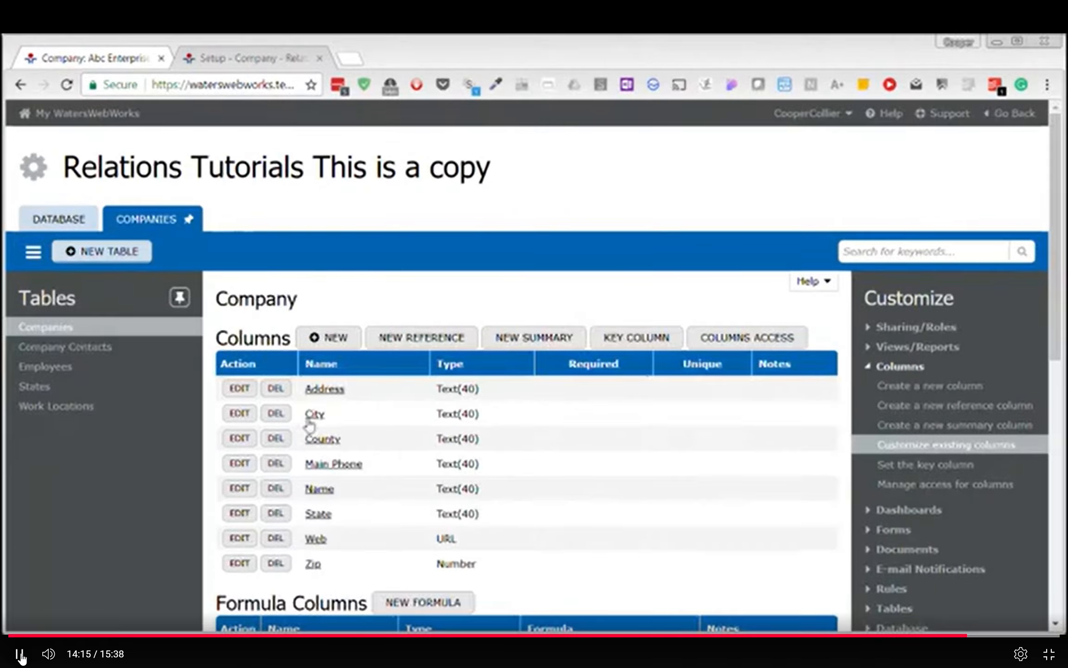
{"action": "scroll", "coordinate": [383, 423], "scroll_direction": "down", "scroll_amount": 10}
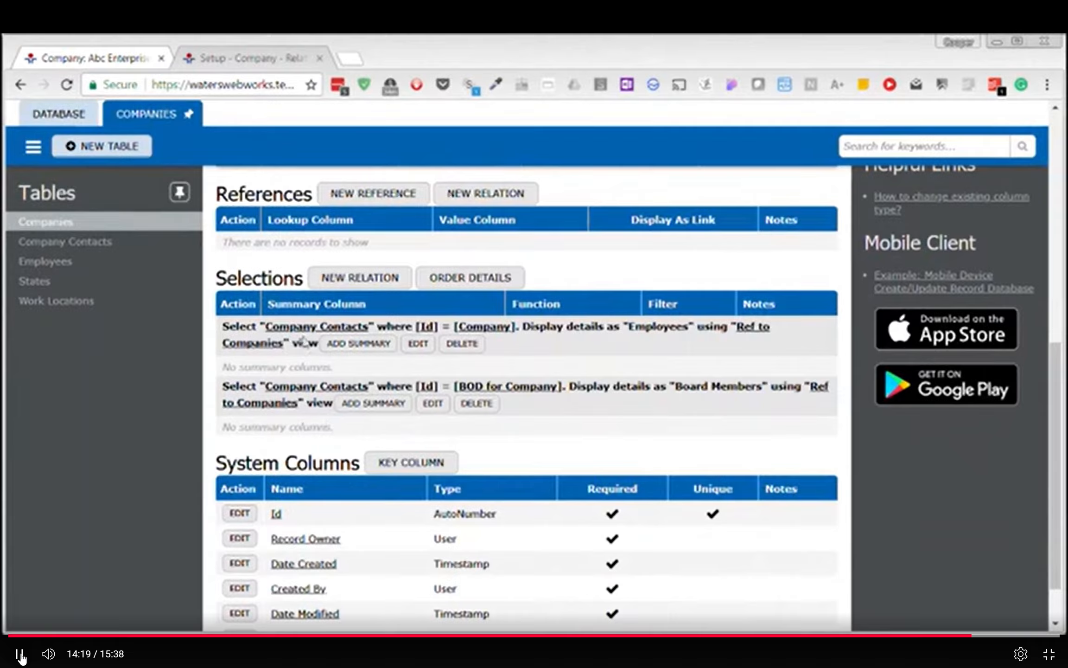
{"action": "left_click", "coordinate": [20, 654]}
{"action": "left_click", "coordinate": [293, 524]}
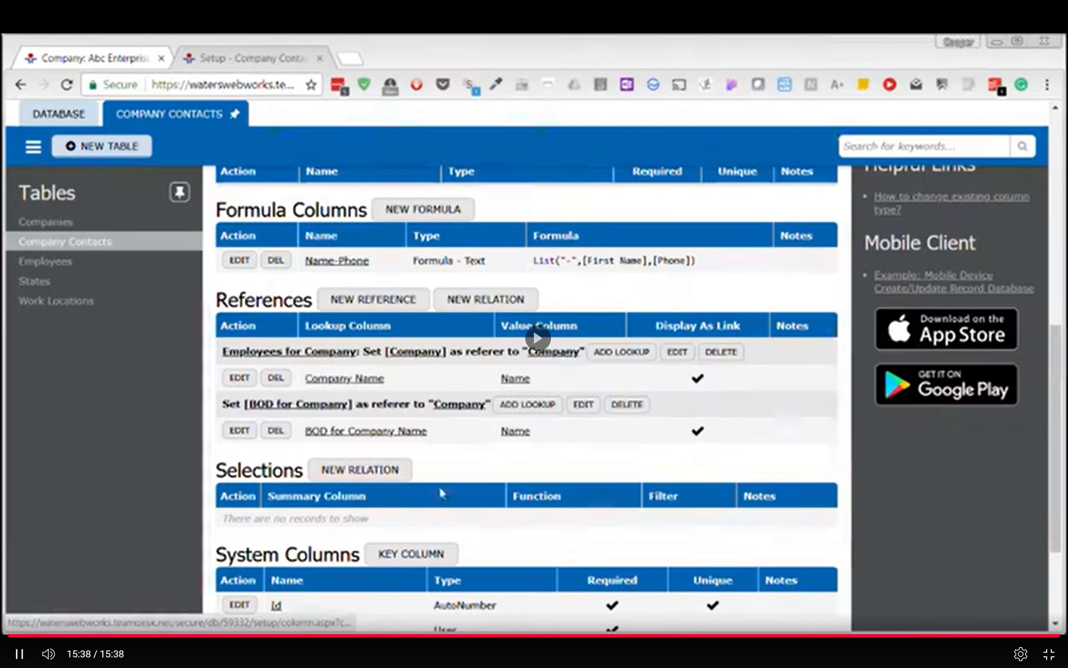
{"action": "key", "text": "space"}
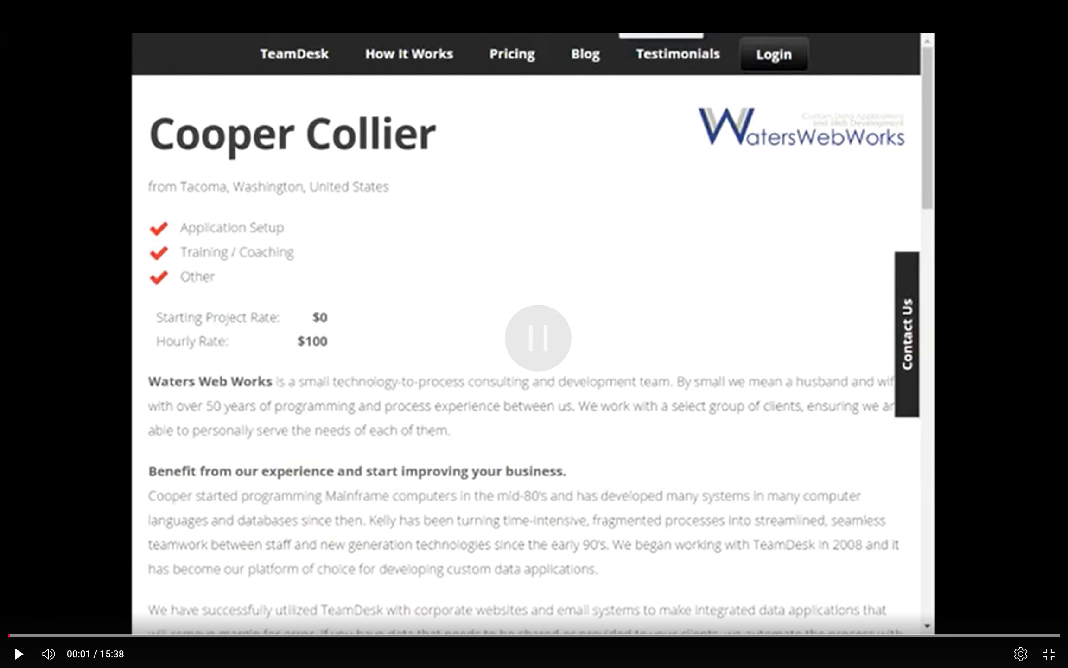
{"action": "key", "text": "space"}
{"action": "key", "text": "space"}
{"action": "key", "text": "space"}
{"action": "key", "text": "space"}
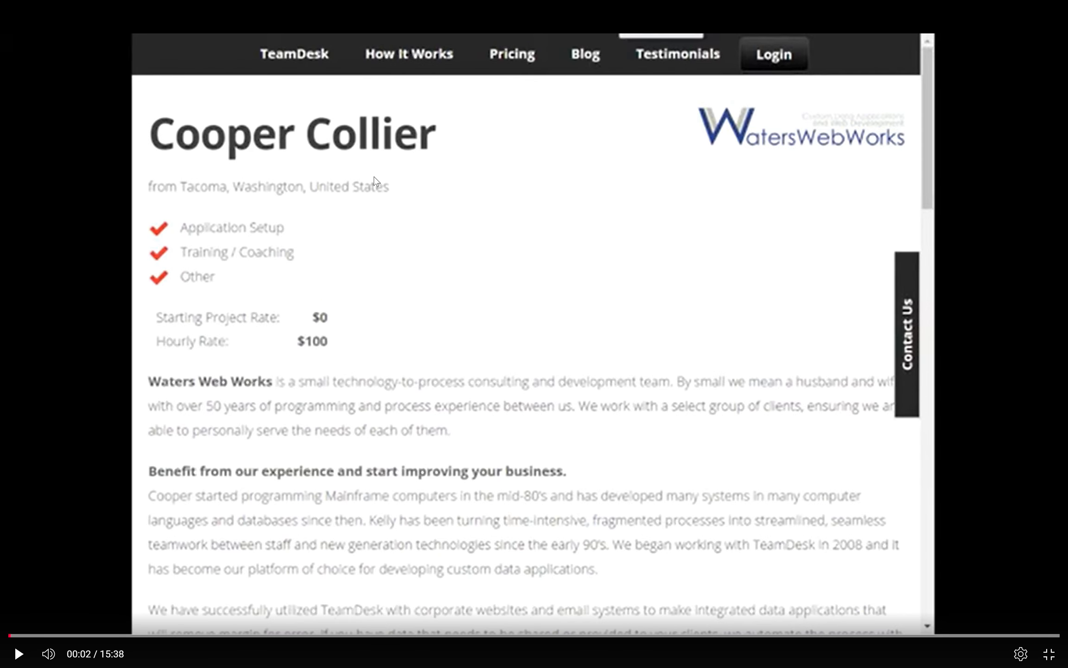
{"action": "key", "text": "space"}
{"action": "key", "text": "space"}
{"action": "key", "text": "space"}
{"action": "key", "text": "space"}
{"action": "key", "text": "space"}
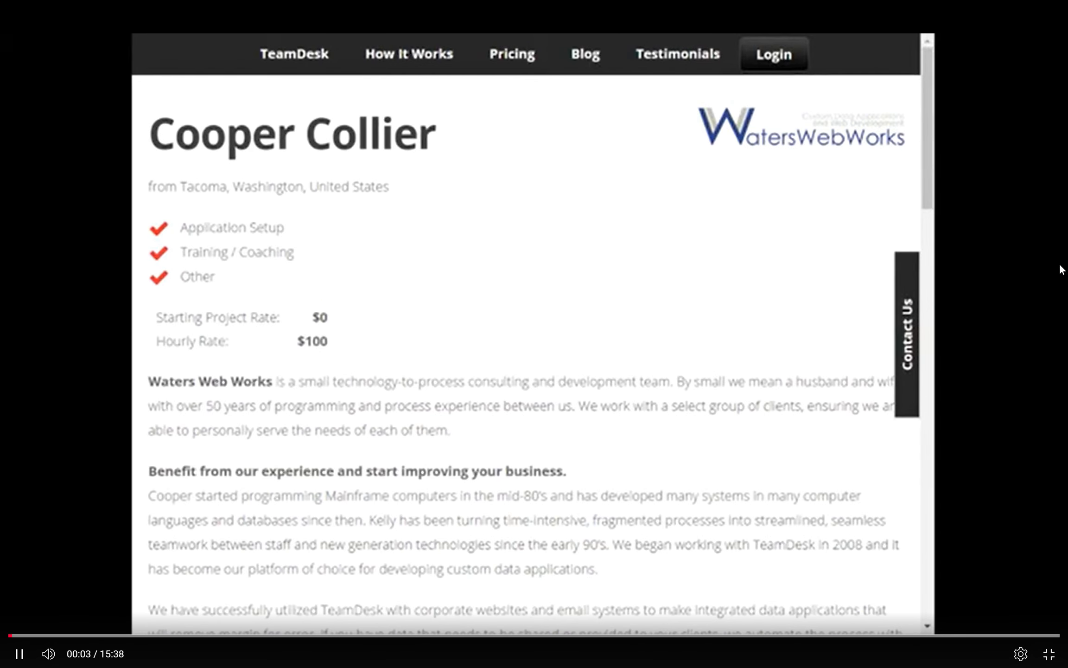